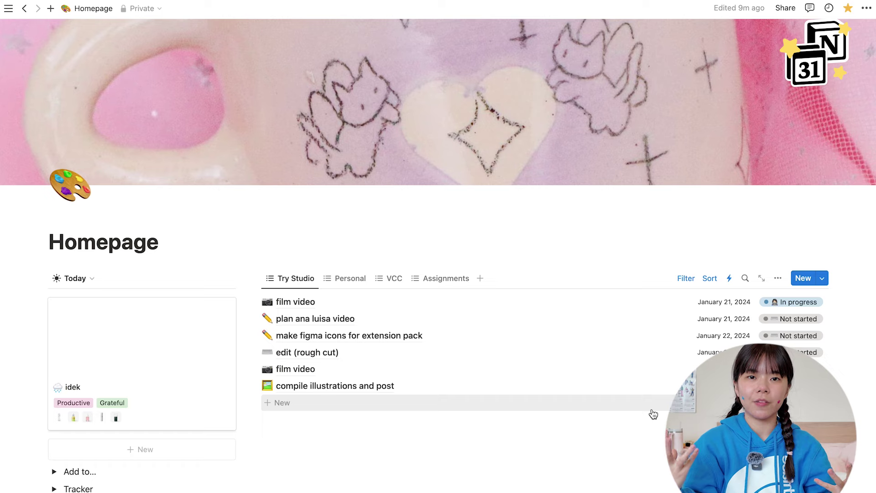
Browse the Personal, VCC and Assignments task views on the homepage and return to the Try Studio view.
click(352, 278)
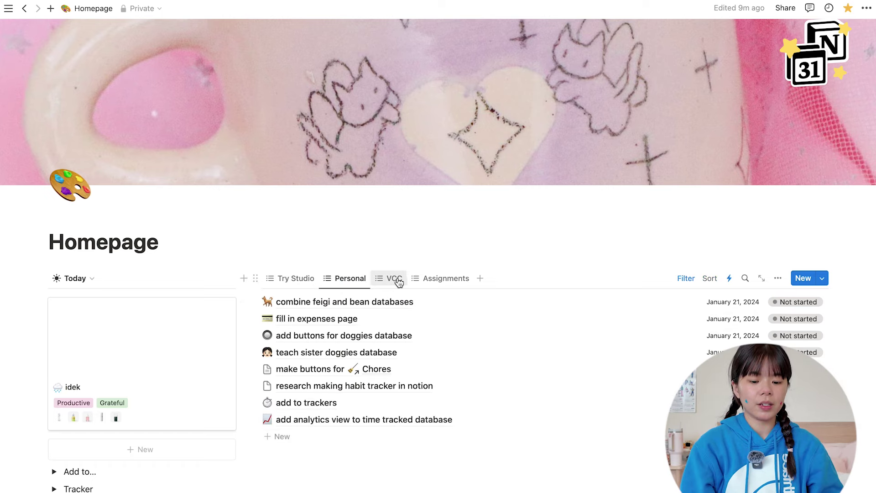
click(392, 278)
click(429, 279)
click(282, 279)
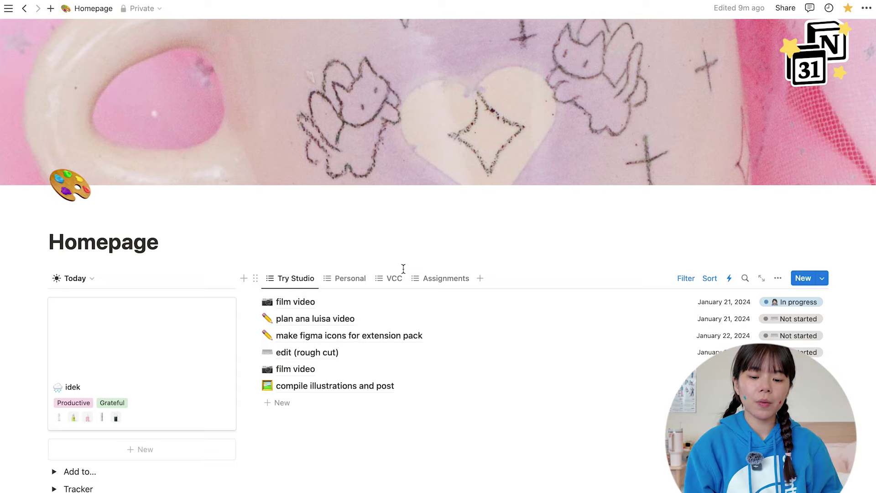
Open and dismiss the quick search, and show and hide the workspace sidebar.
key(super+p)
click(797, 146)
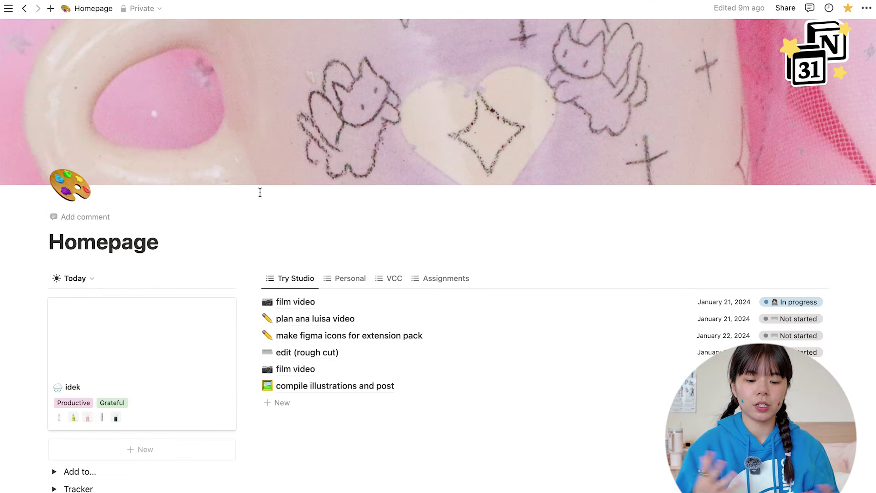
key(super+backslash)
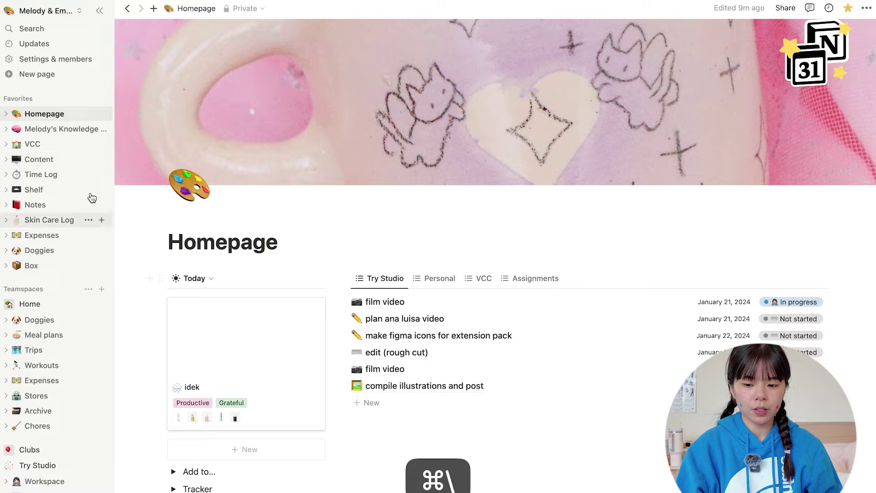
key(super+backslash)
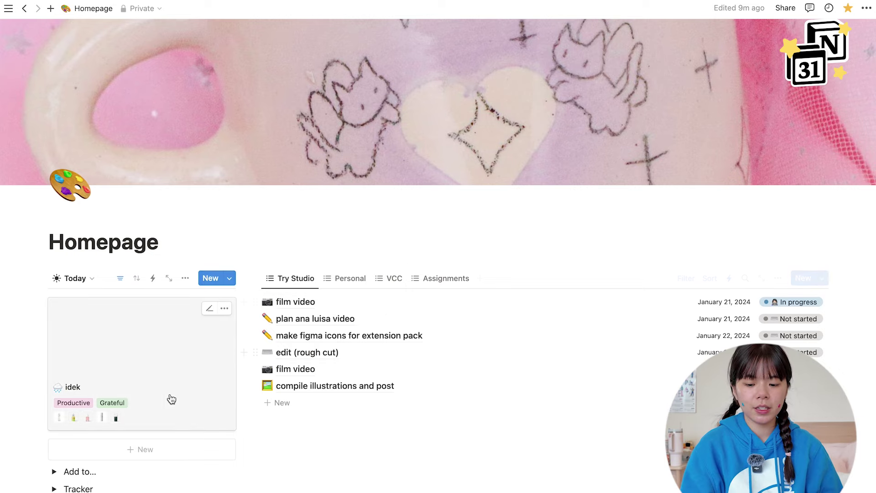
Open today's "idek" journal entry and examine its title, icon, date and weather properties.
scroll(171, 306, down, 4)
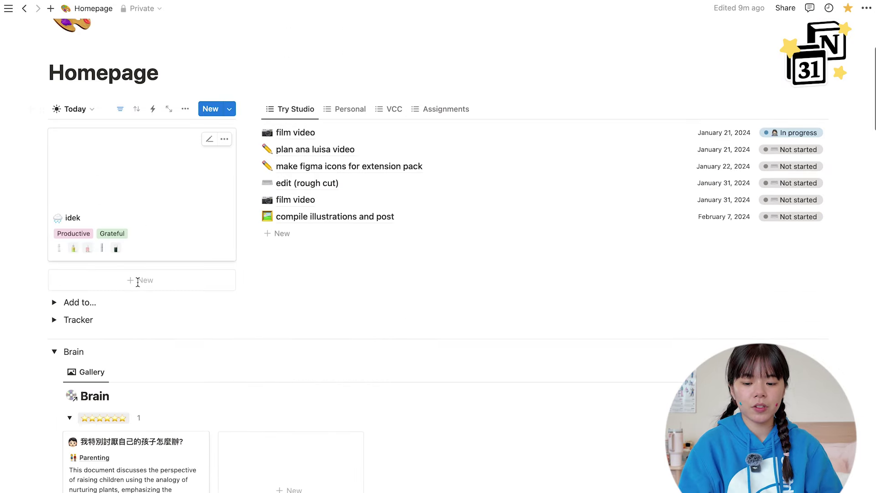
click(111, 147)
scroll(368, 303, down, 5)
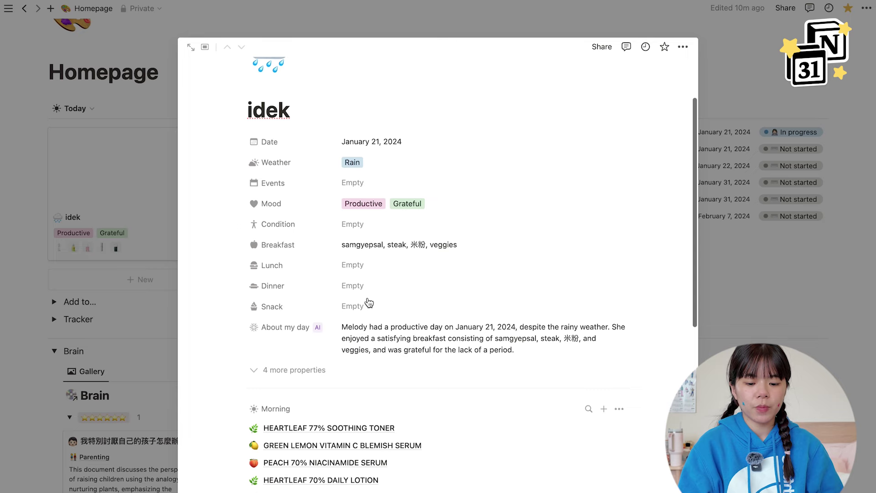
scroll(367, 302, up, 3)
scroll(368, 301, up, 3)
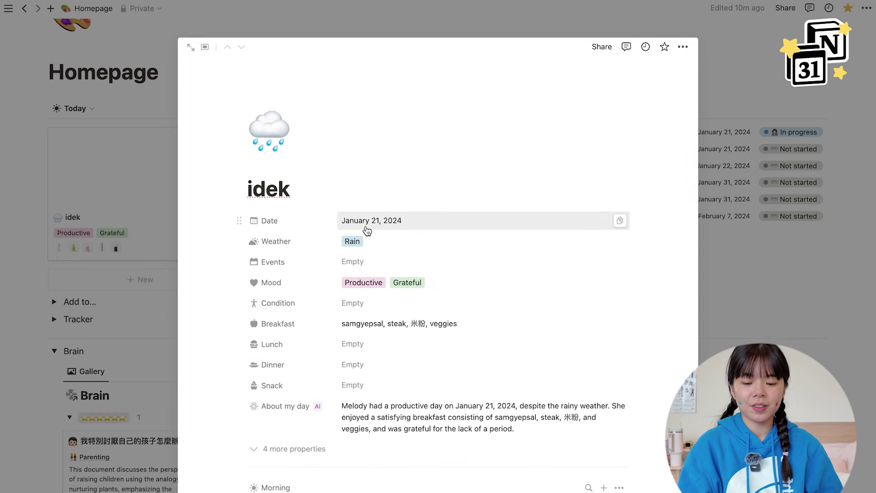
double_click(279, 187)
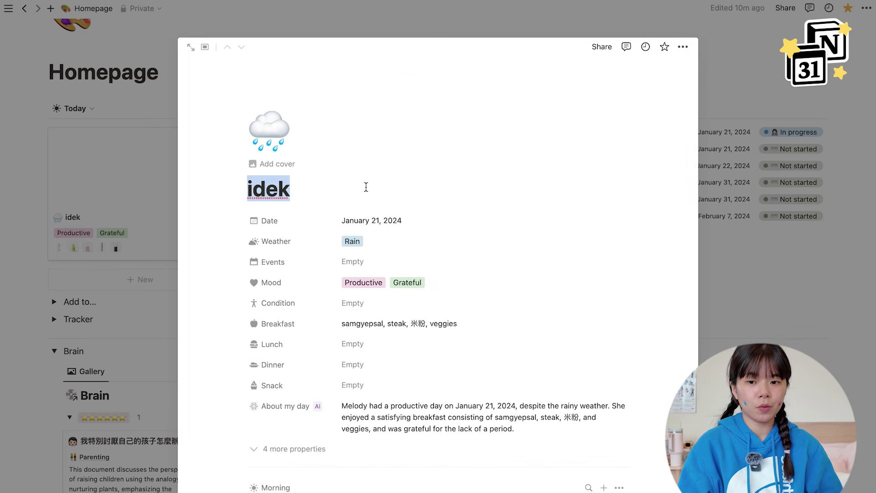
click(316, 186)
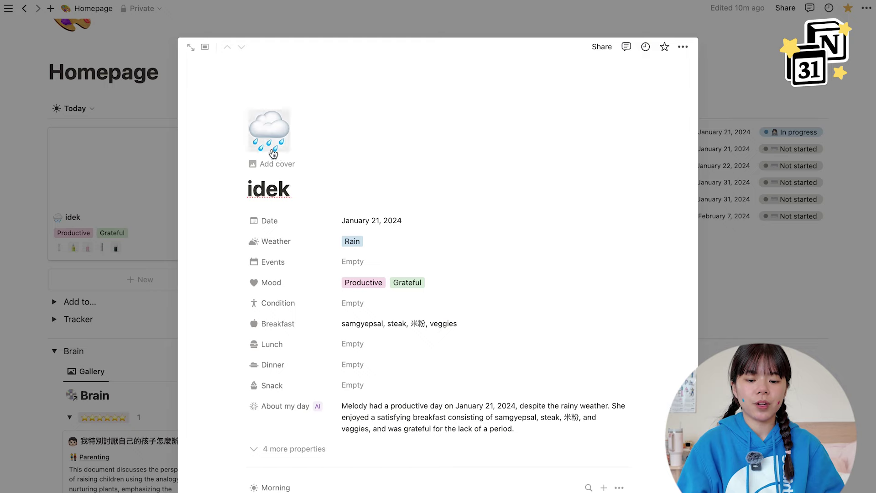
scroll(393, 141, down, 3)
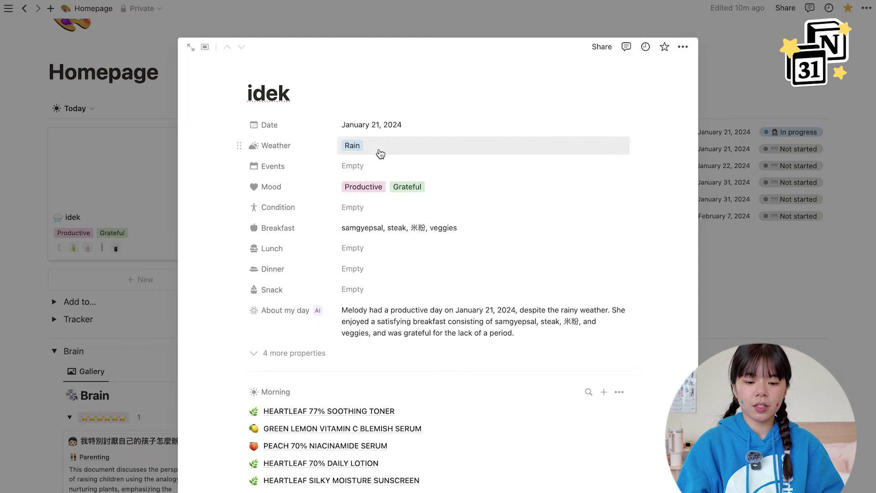
View the Mood options of the journal entry, and try the text "- ejfobw" in its Events property before clearing it.
click(446, 187)
click(447, 147)
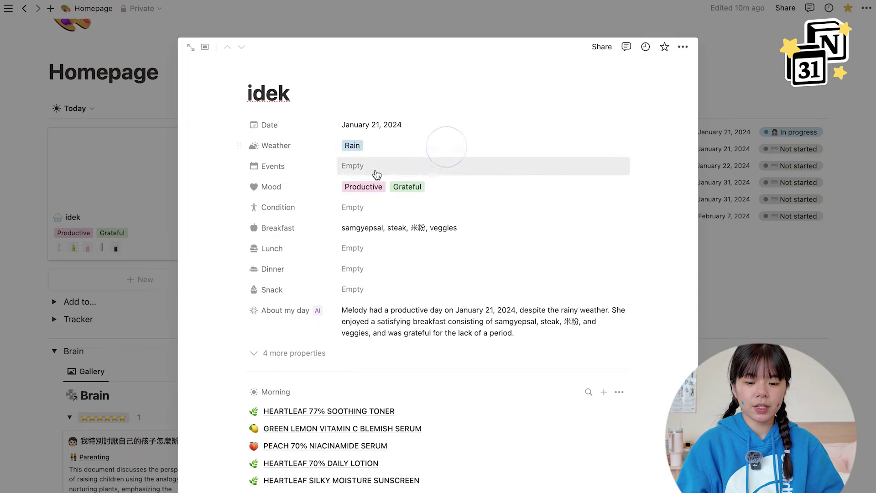
click(387, 171)
text(- ejfobw)
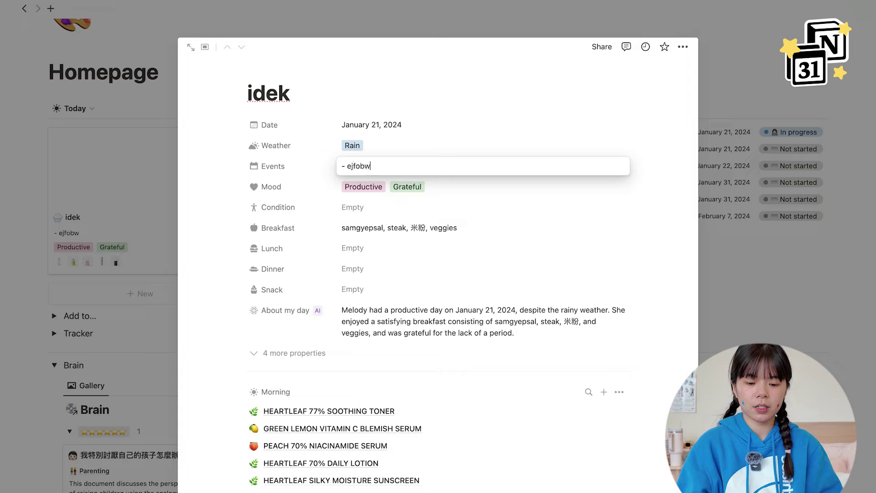
key(BackSpace)
key(BackSpace)
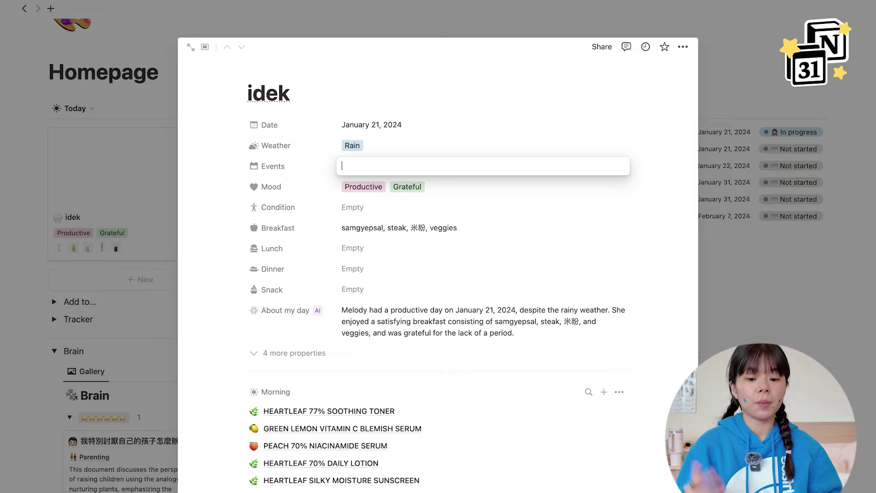
Reveal the journal entry's hidden properties, examine the skin care relations, hide them again and close the entry.
scroll(365, 211, down, 3)
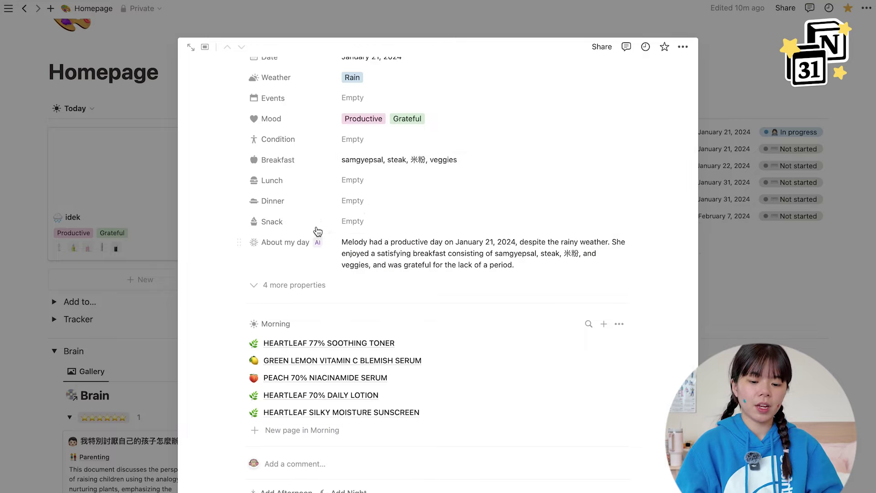
click(289, 285)
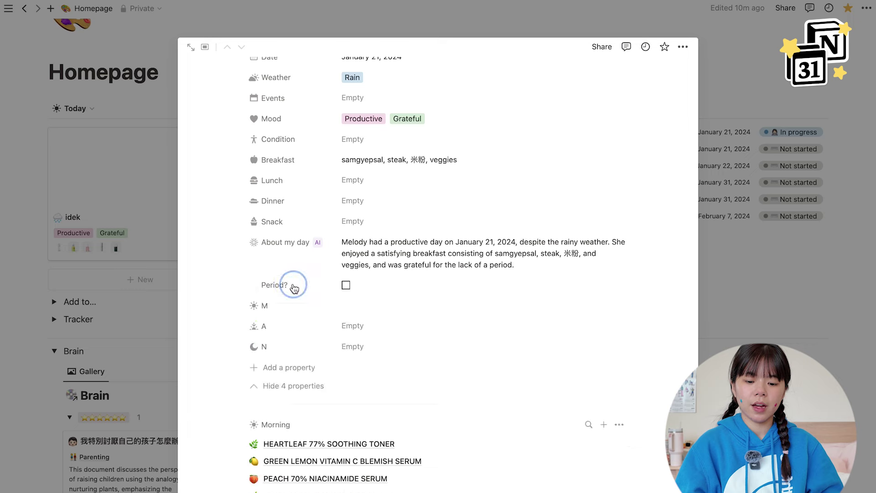
scroll(294, 288, down, 2)
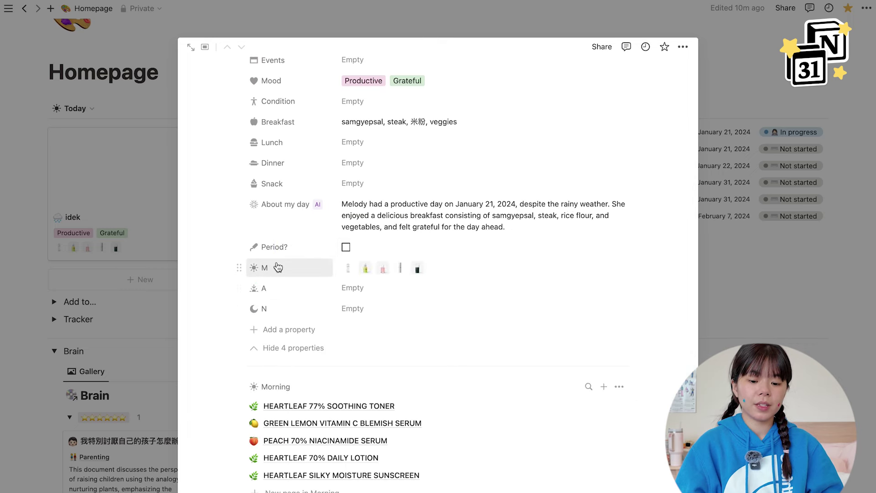
click(284, 348)
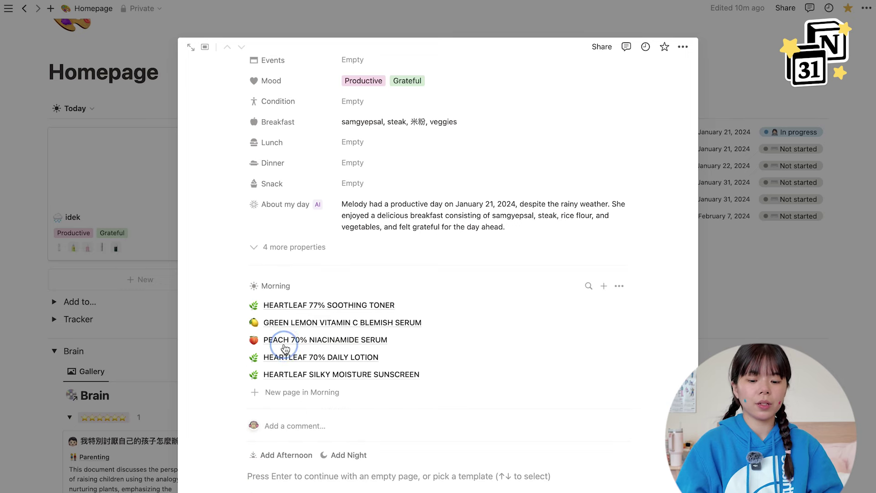
scroll(285, 349, down, 2)
click(75, 225)
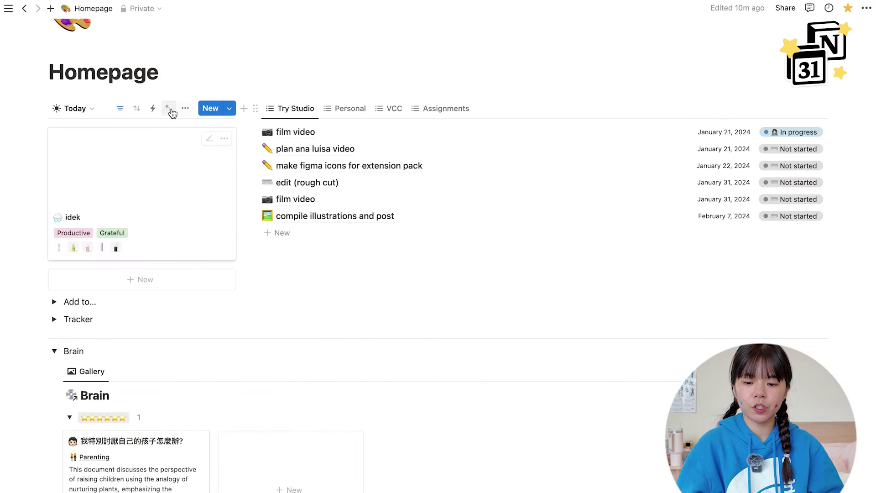
Show the date filter of the Today journal view and hide it again.
click(121, 108)
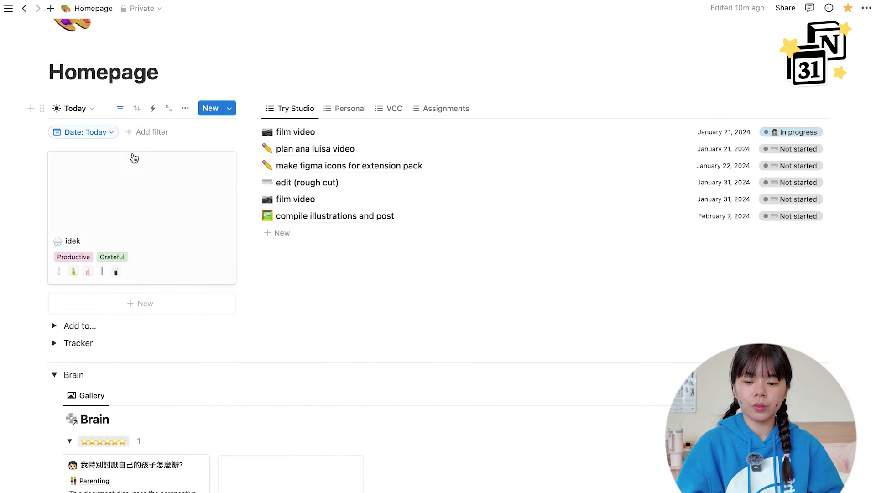
click(120, 108)
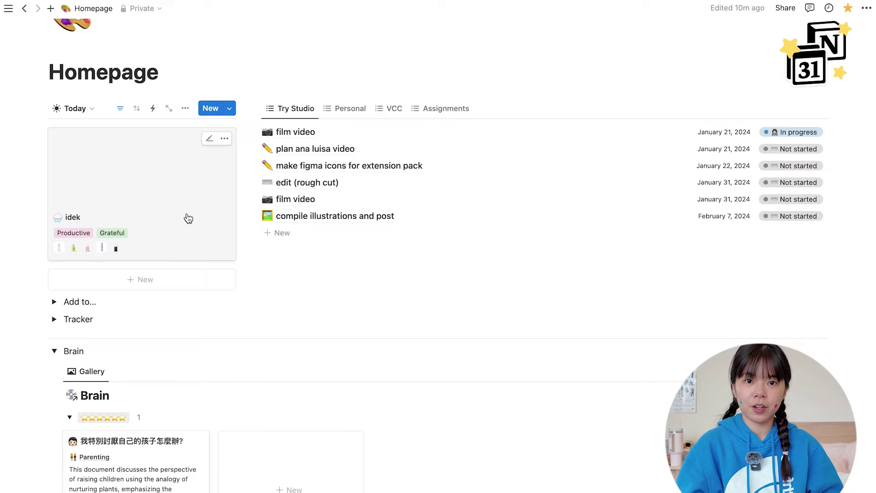
Reopen the "idek" journal entry, examine its Morning list and Add Afternoon and Add Night options, and close it.
click(189, 189)
scroll(381, 288, down, 10)
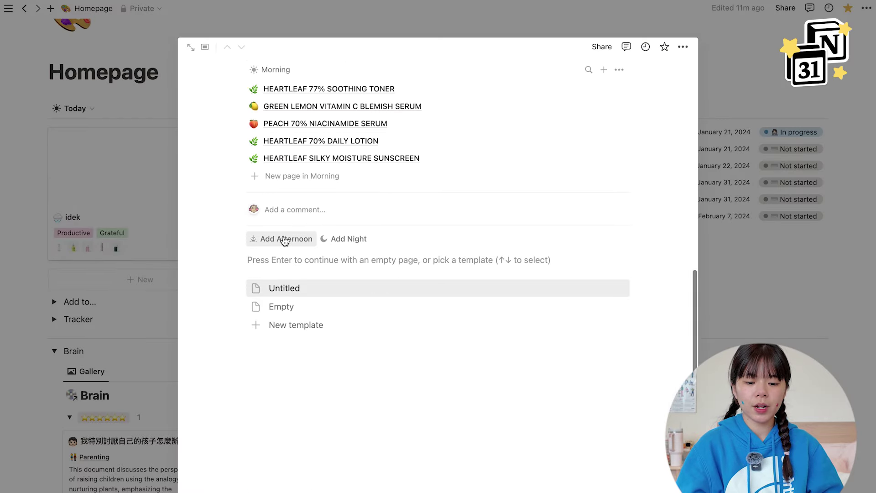
scroll(367, 252, up, 2)
click(109, 155)
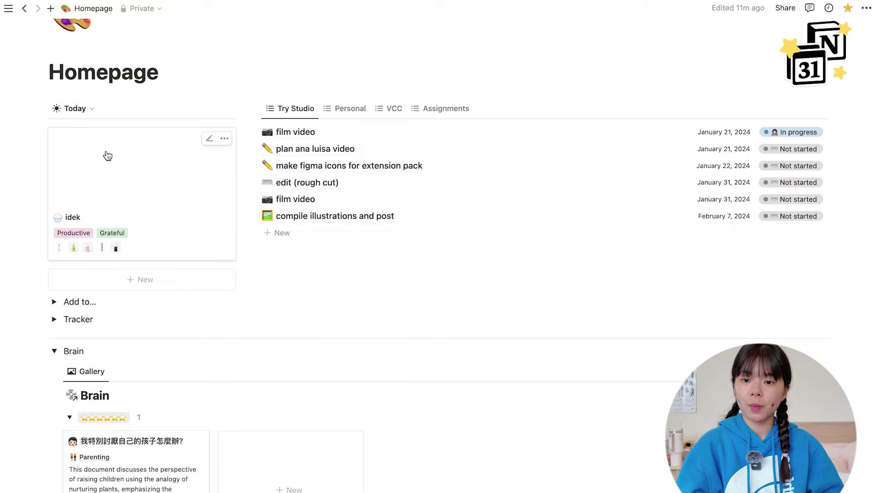
Expand the "Add to..." toggle on the homepage to reveal its quick-add options.
scroll(230, 242, down, 3)
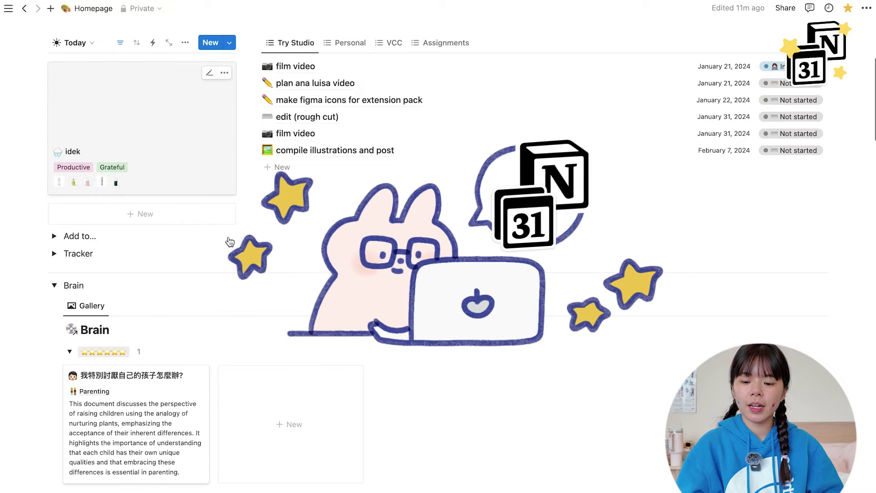
click(54, 236)
click(54, 236)
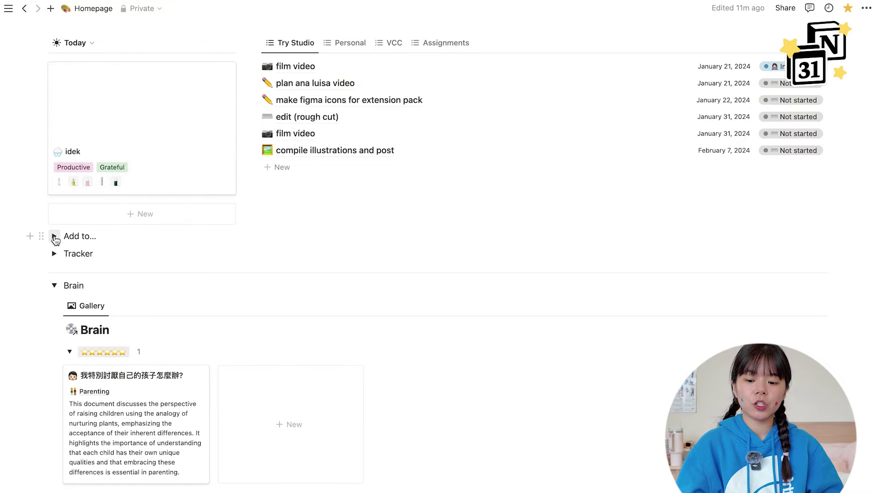
click(54, 236)
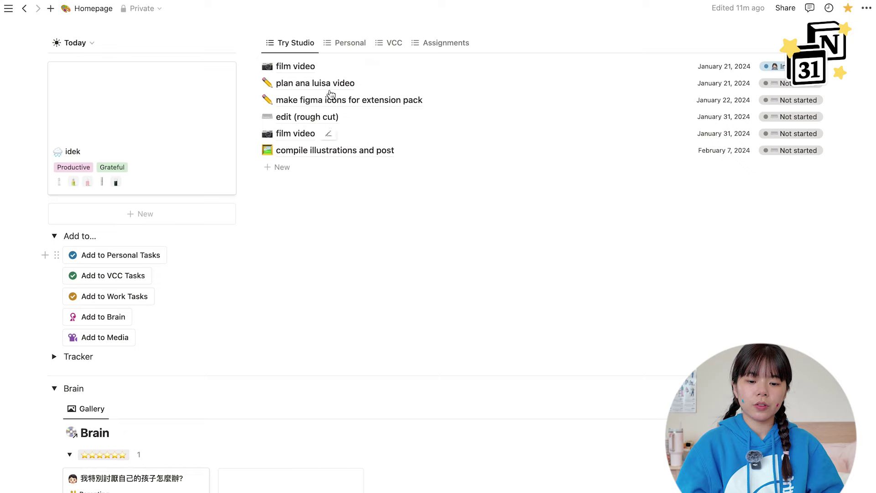
Create a new work task from the homepage and title it "start rough cut".
click(119, 297)
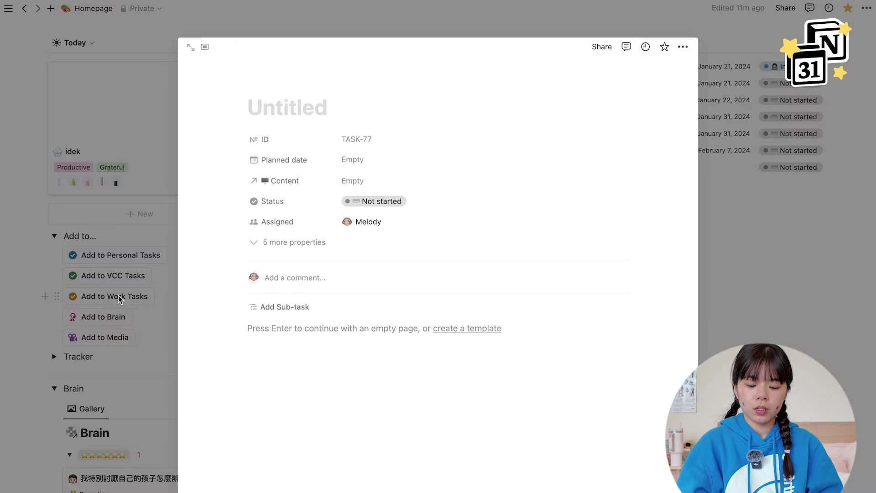
text(start rough cu)
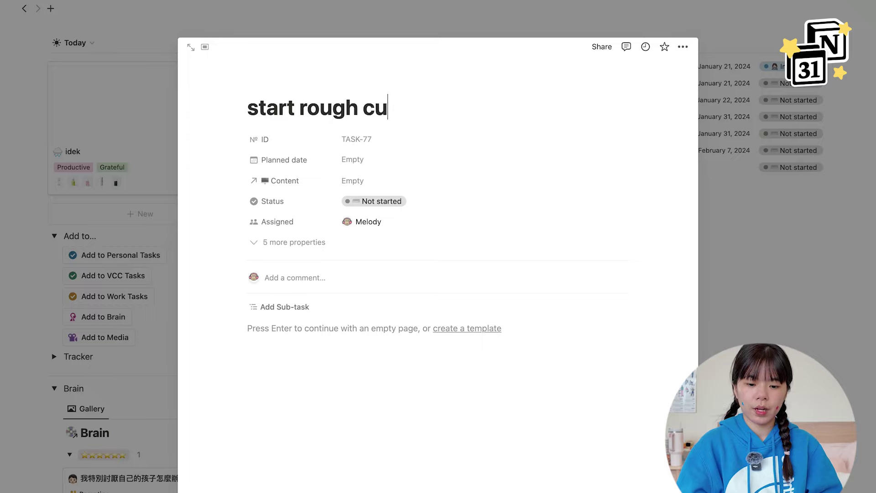
text(te)
key(BackSpace)
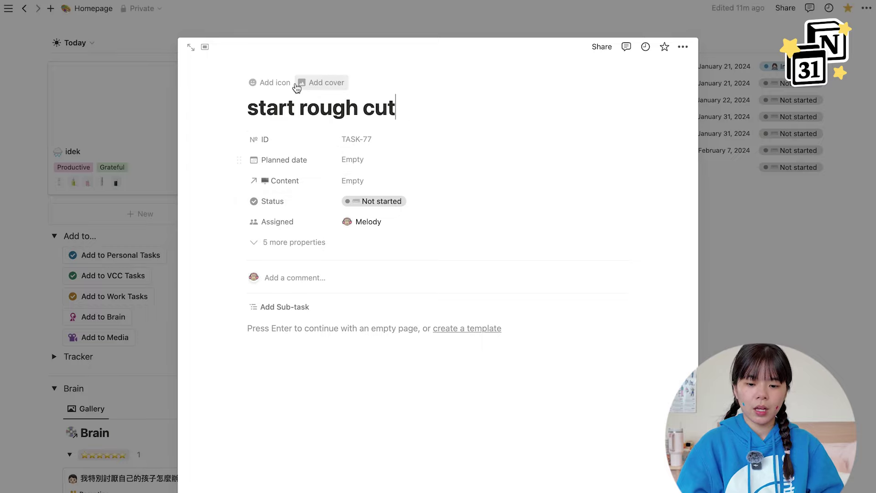
Add a keyboard emoji as the icon of the "start rough cut" task.
click(279, 85)
click(269, 115)
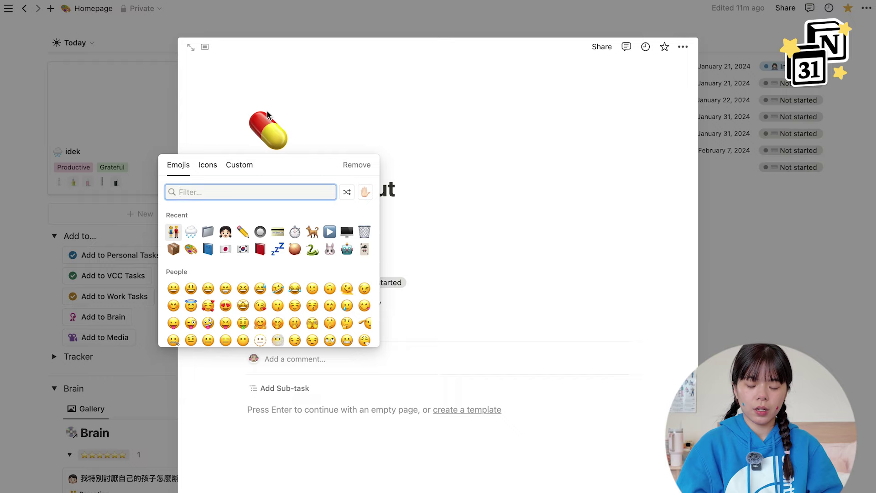
text(keybo)
key(Return)
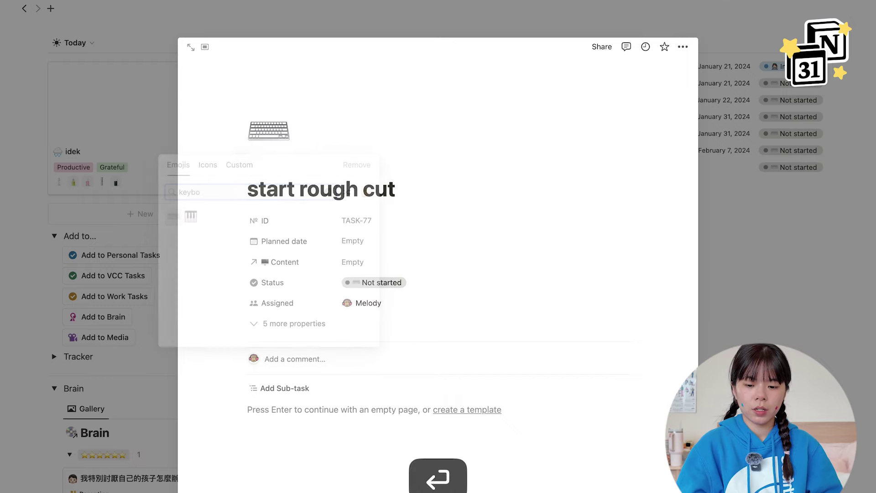
Set the task's planned date to January 21, 2024 and link it to the "my notion workflow" content page.
click(365, 181)
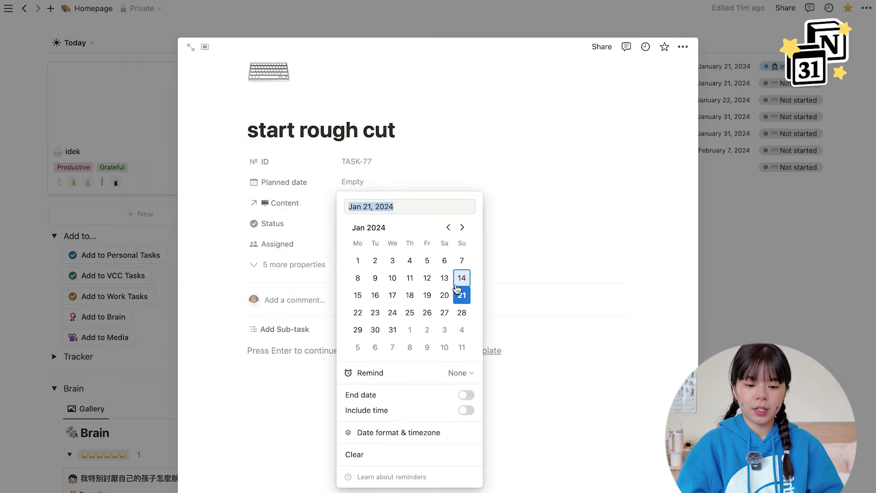
click(465, 297)
click(368, 201)
click(367, 202)
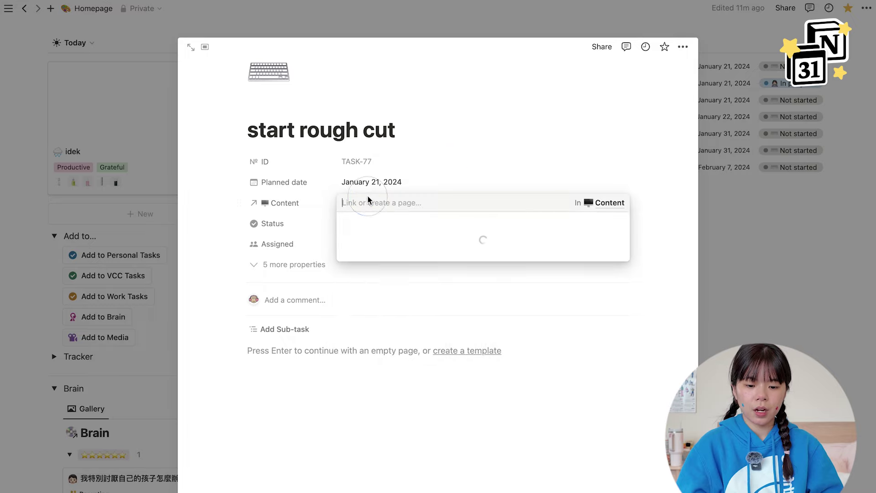
click(388, 239)
scroll(381, 185, down, 2)
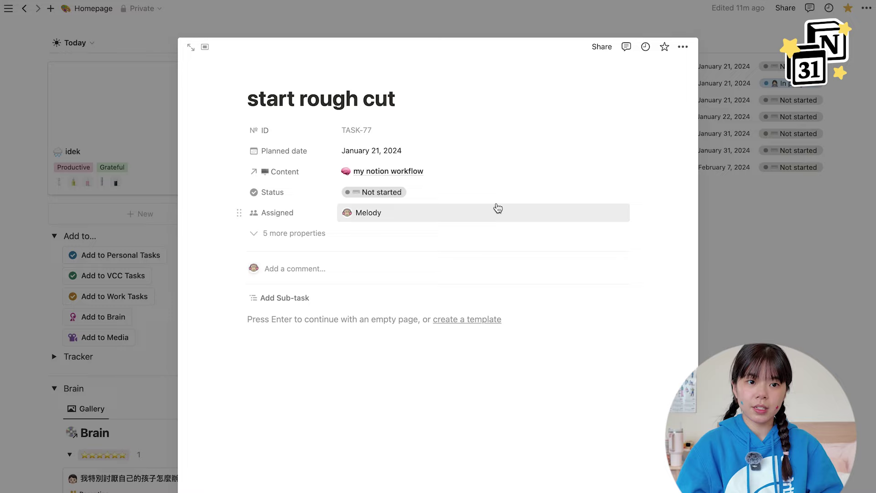
scroll(502, 196, up, 1)
scroll(434, 180, up, 3)
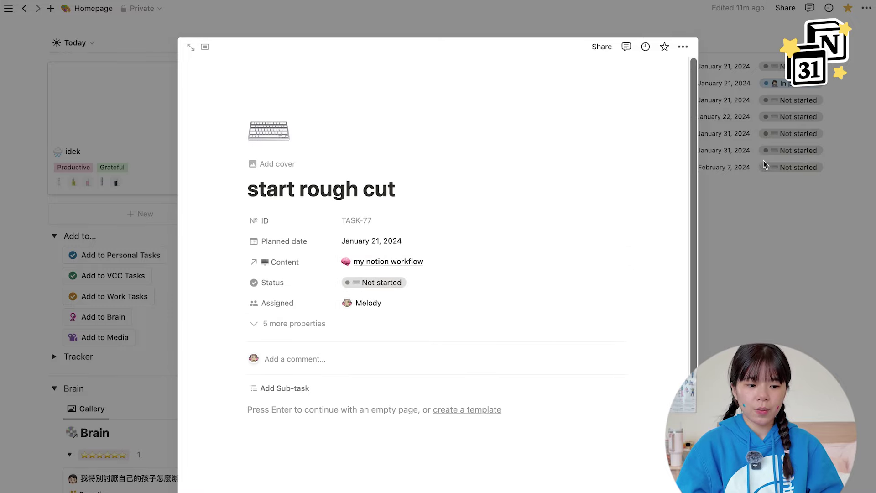
Close the "start rough cut" task page and look over the Try Studio task list and the quick-add buttons on the homepage.
click(770, 164)
scroll(573, 148, up, 2)
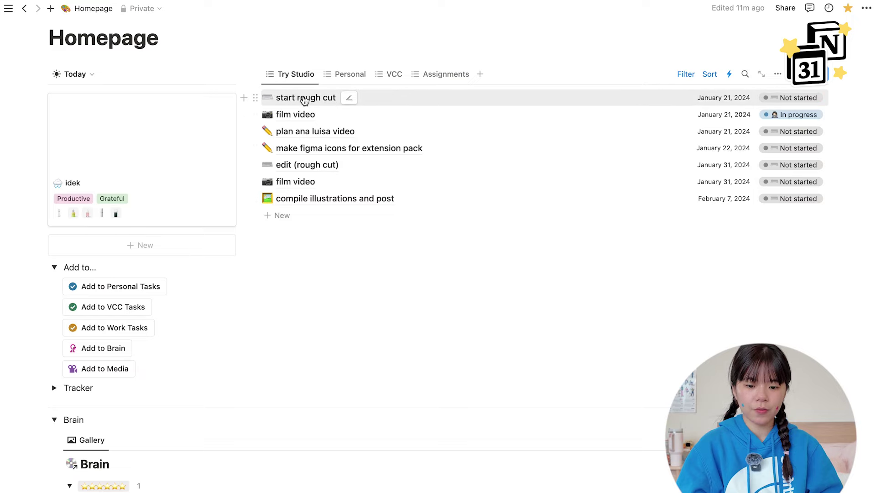
drag(342, 197, 157, 413)
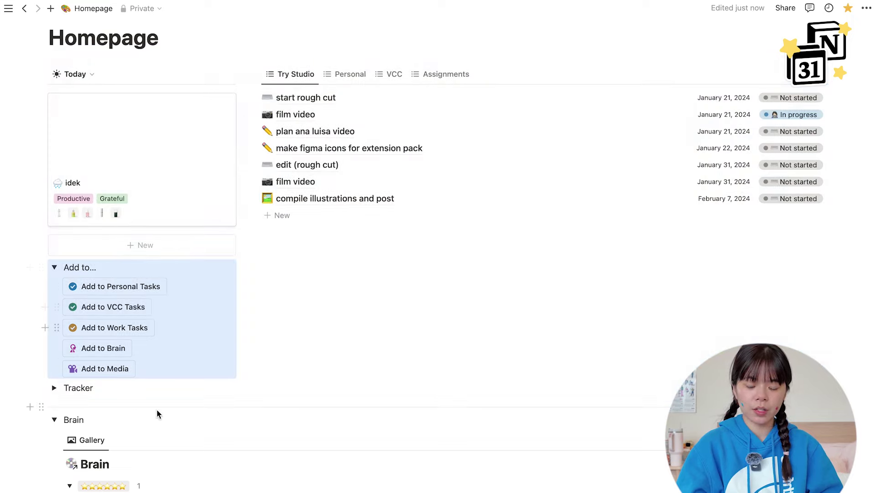
click(355, 334)
scroll(171, 316, down, 2)
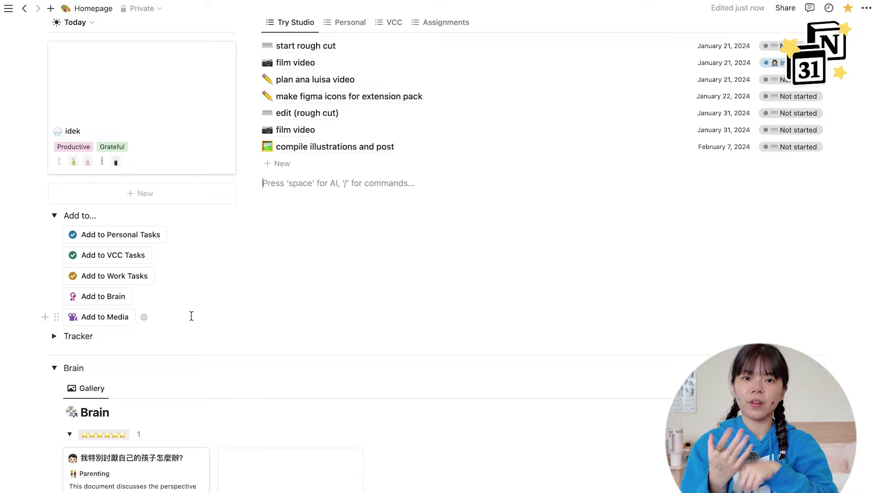
scroll(190, 315, up, 3)
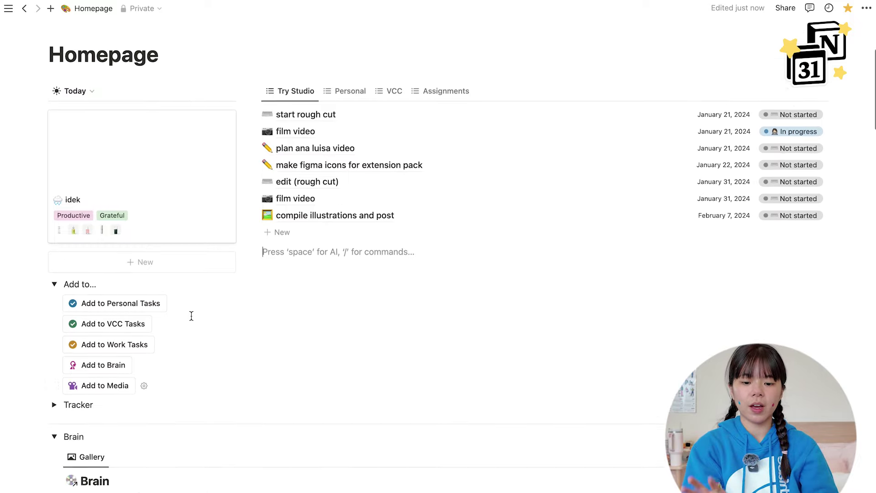
scroll(339, 225, down, 2)
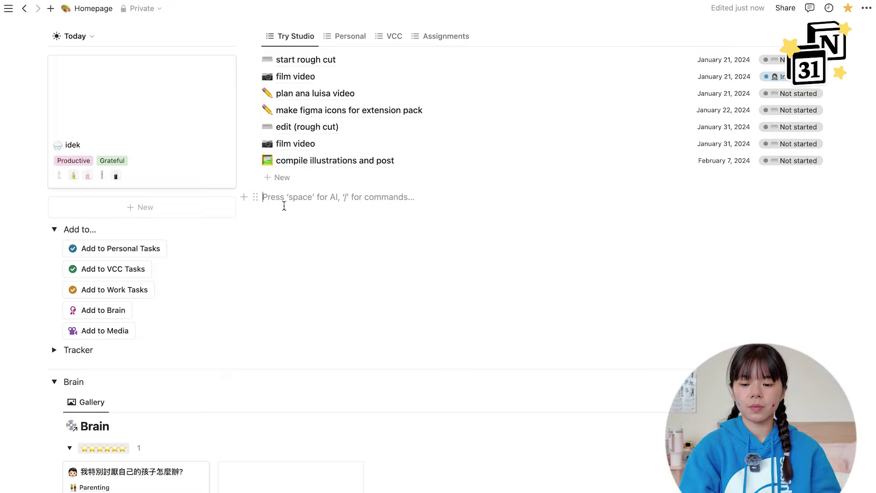
Collapse the "Add to..." toggle, expand Tracker instead, and inspect how the Walk button is configured.
click(54, 229)
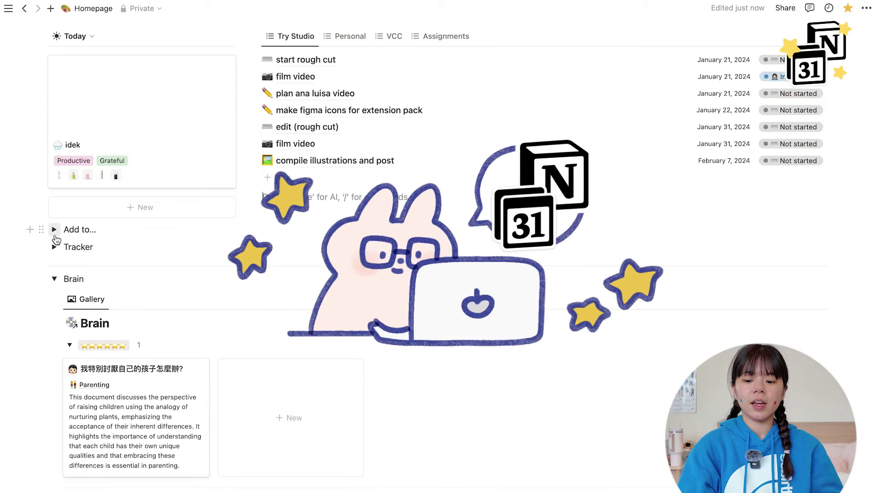
click(54, 247)
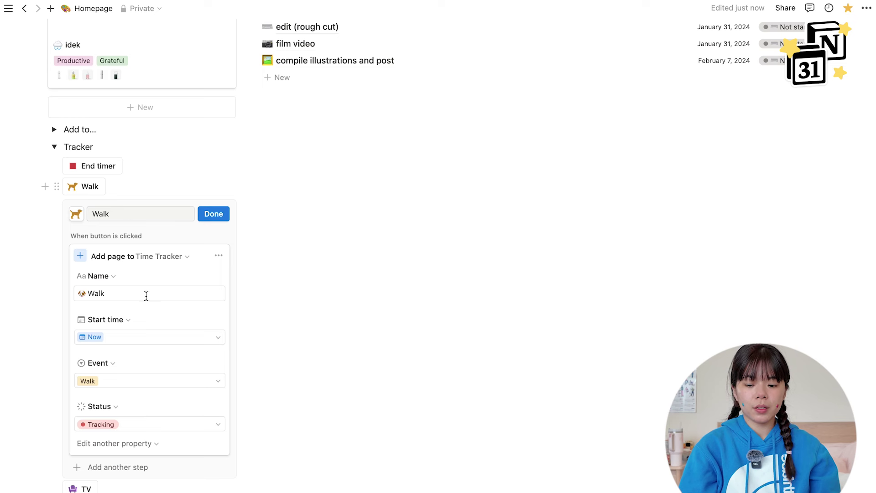
drag(111, 293, 81, 293)
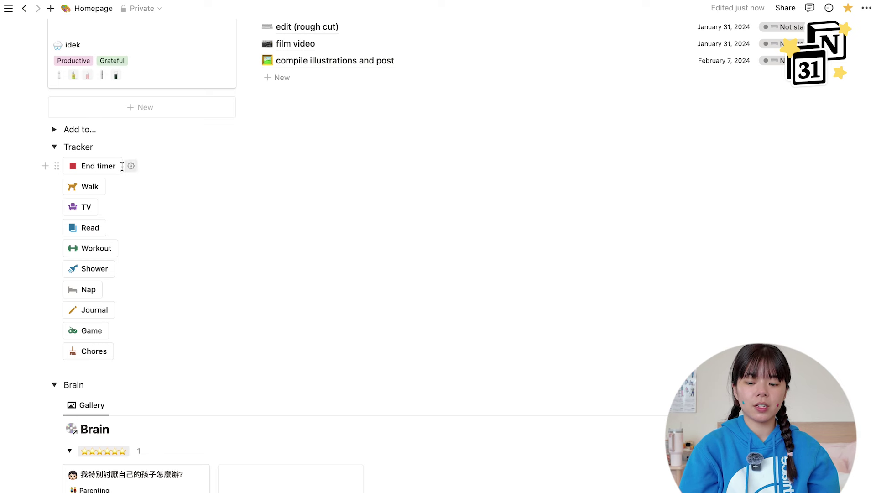
Inspect the End timer button's configuration for editing Time Tracker pages, leaving its settings as they are.
click(132, 167)
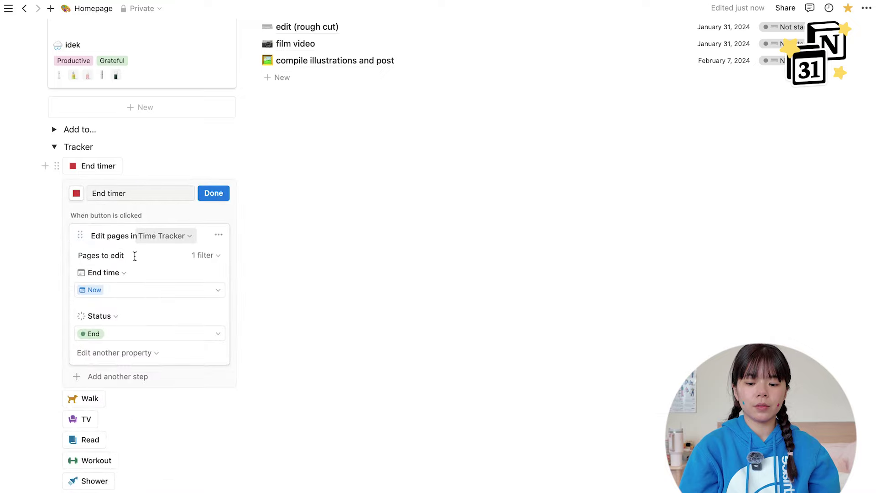
scroll(133, 264, down, 1)
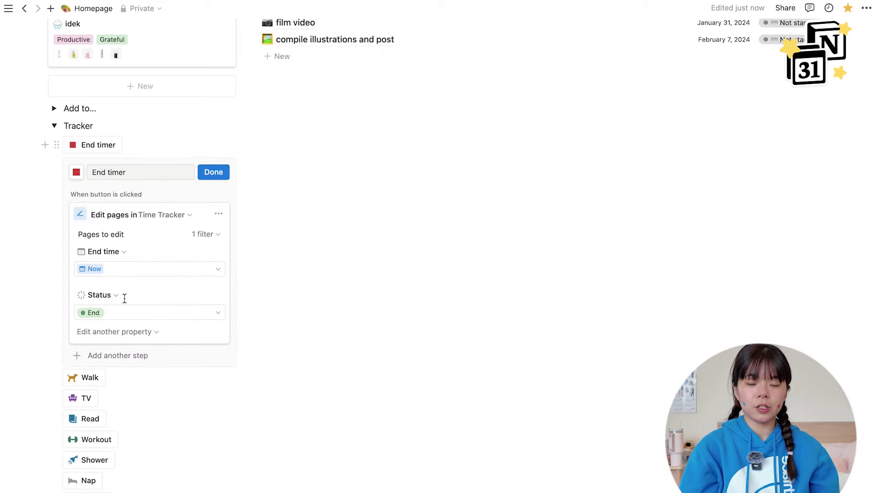
key(Escape)
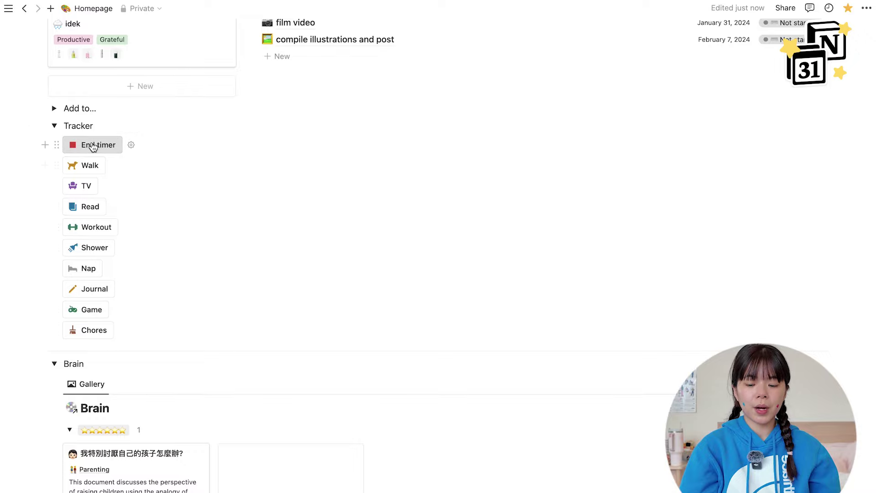
Collapse the Tracker toggle and expand it again to view its activity buttons.
click(55, 126)
scroll(420, 157, up, 10)
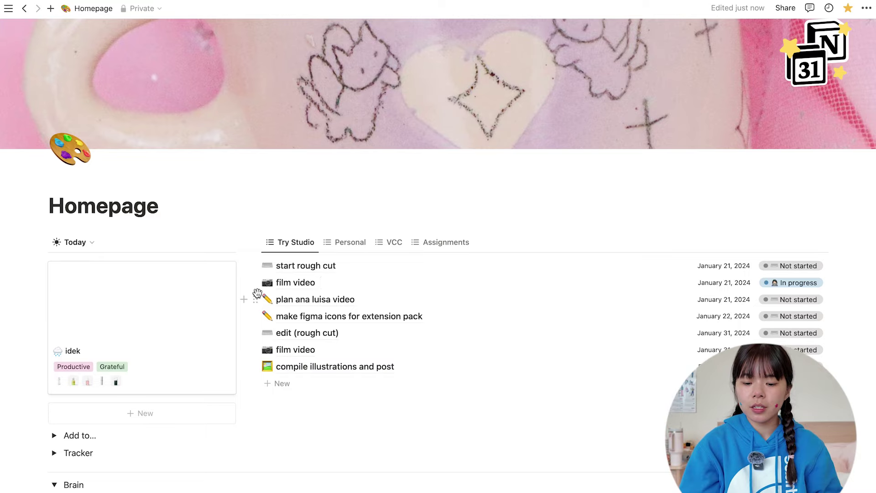
scroll(182, 292, down, 5)
click(55, 303)
scroll(162, 283, down, 5)
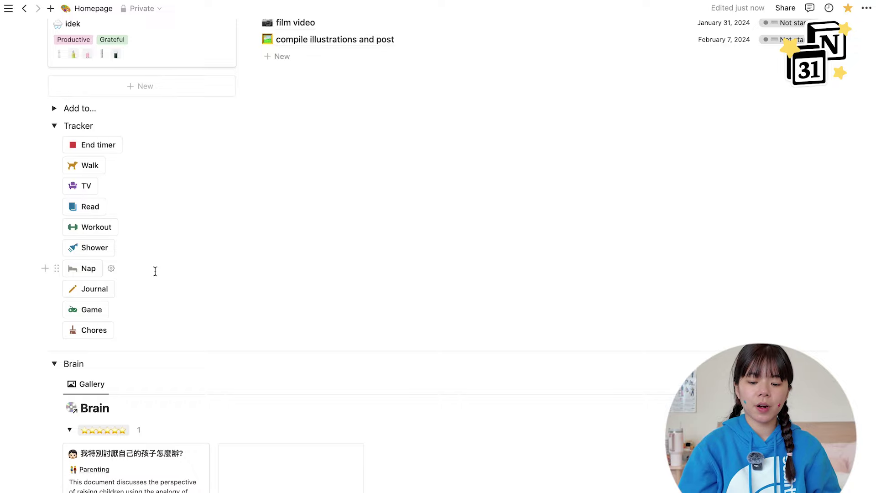
scroll(155, 271, down, 5)
scroll(155, 271, up, 10)
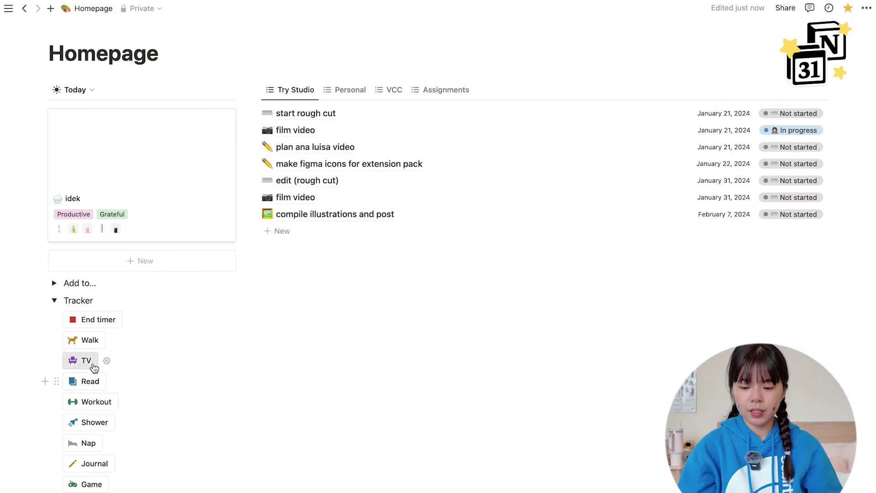
Search the workspace for "log" and open the Time Log page.
key(super+p)
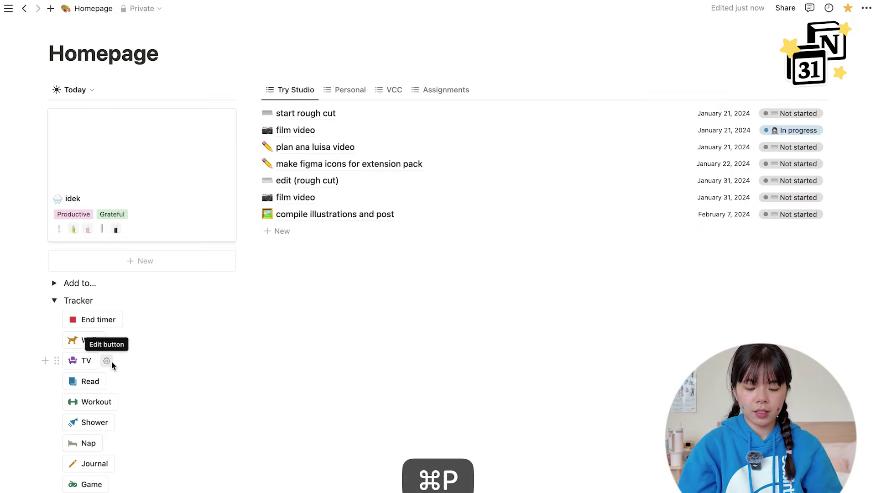
text(log)
key(Down)
key(Return)
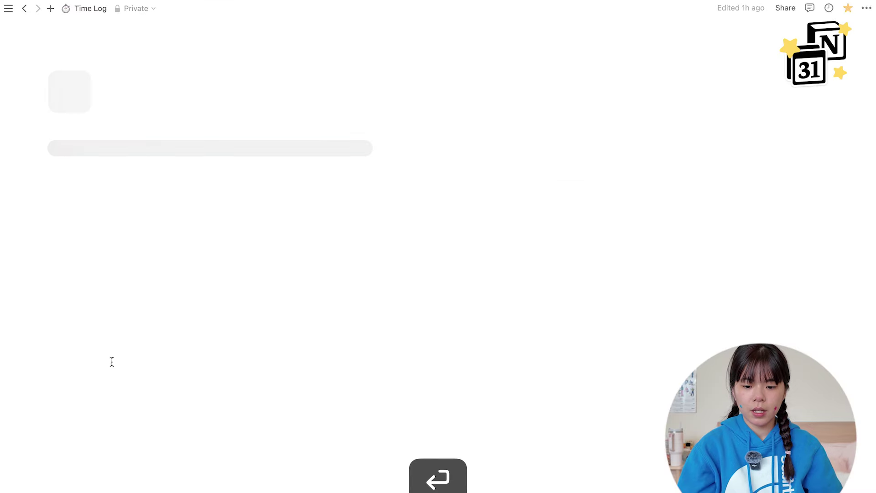
Open the media page linked to the 4:30 PM Manga time entry and examine its properties, including the hidden ones.
scroll(166, 248, down, 5)
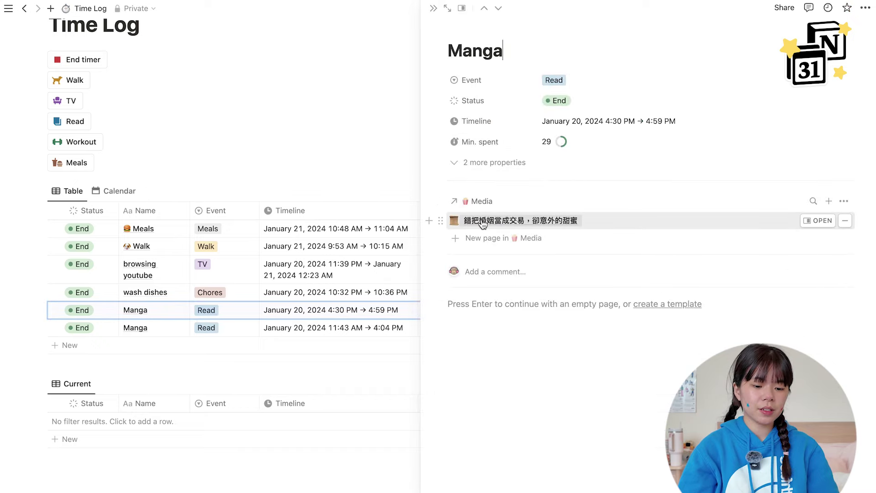
click(483, 222)
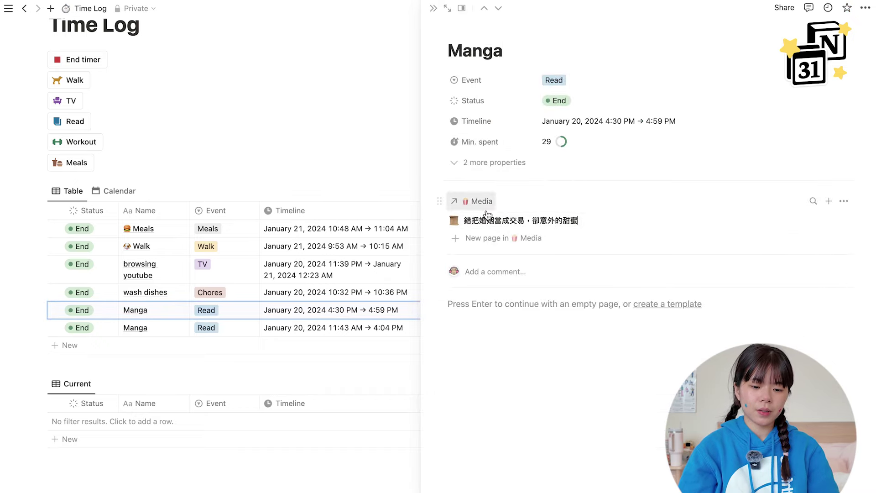
click(485, 220)
click(505, 339)
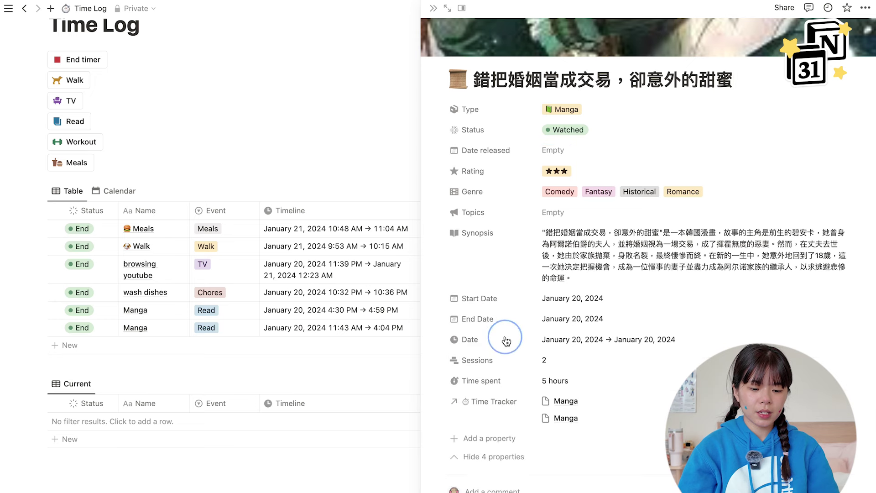
scroll(506, 339, down, 3)
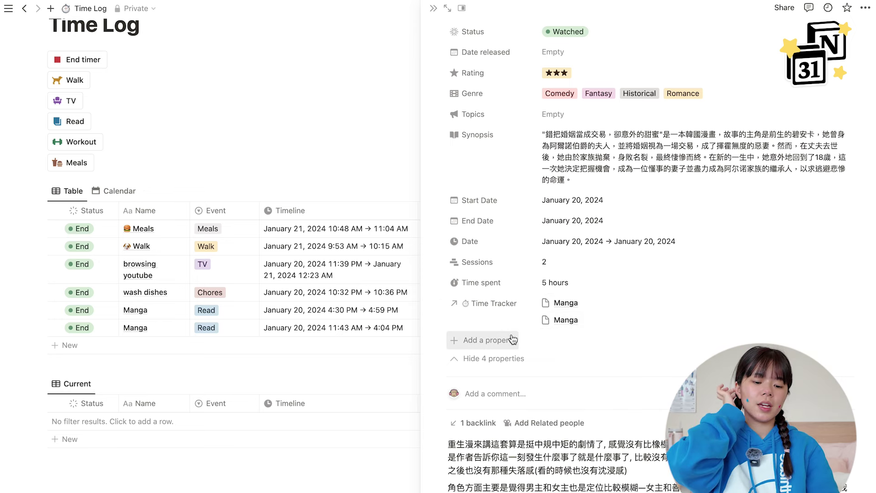
click(495, 358)
scroll(510, 216, up, 1)
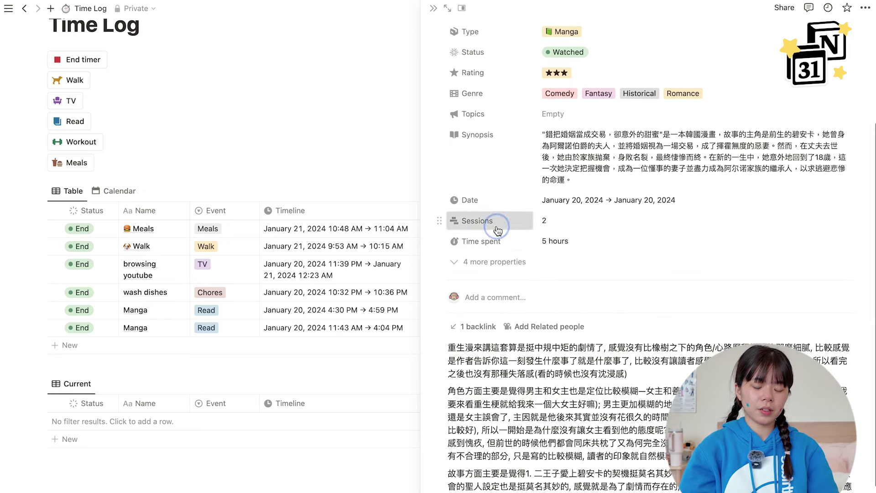
Inspect the rollup settings of the Sessions and Time spent properties on the manga's media page.
click(497, 221)
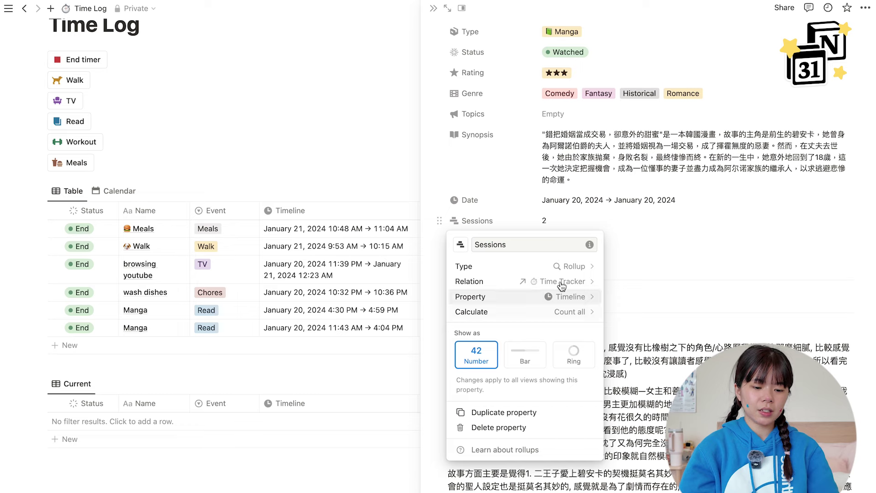
click(634, 244)
click(498, 241)
click(499, 279)
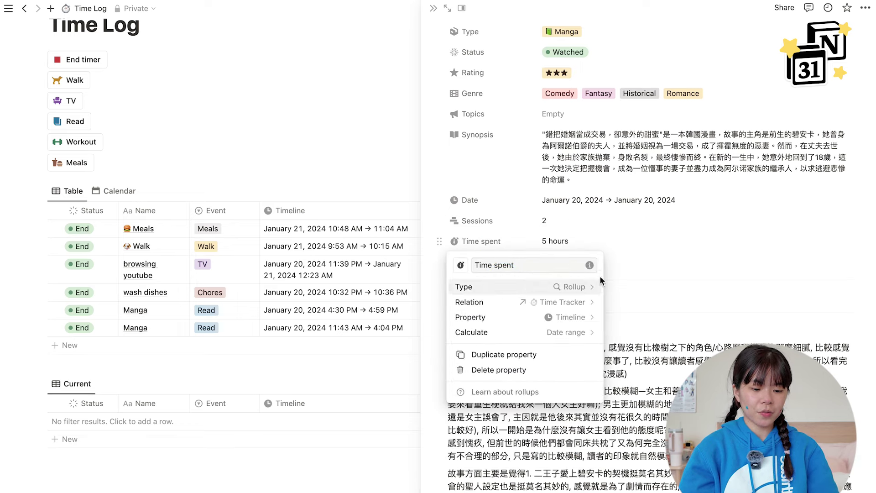
click(646, 245)
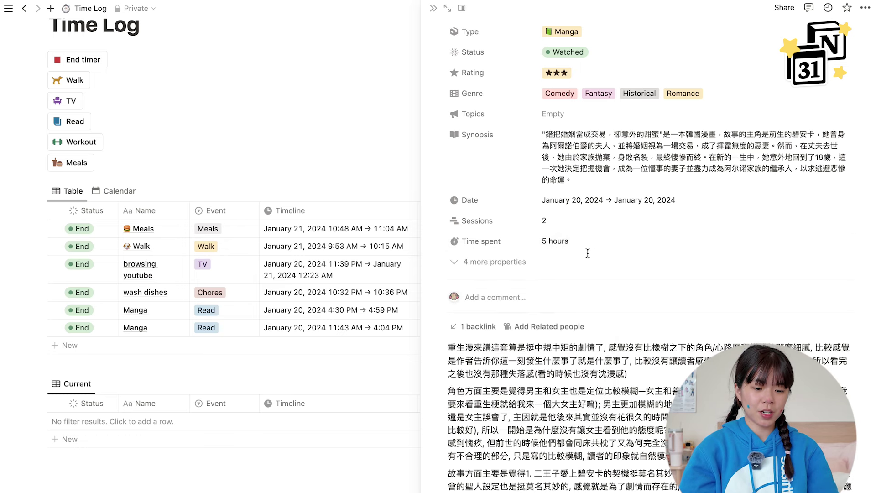
scroll(620, 231, up, 4)
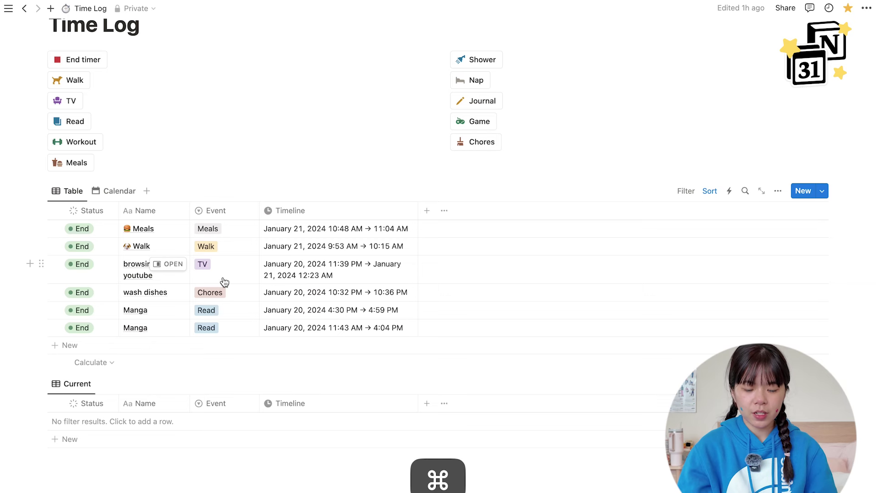
Leave the Time Log and return to the Homepage by searching for "home".
key(super+bracketleft)
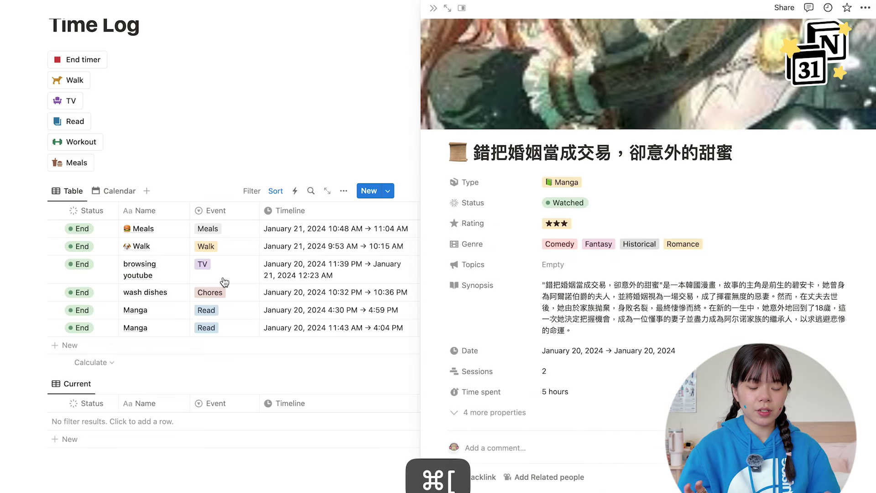
key(super+bracketleft)
key(super+p)
text(home)
key(Return)
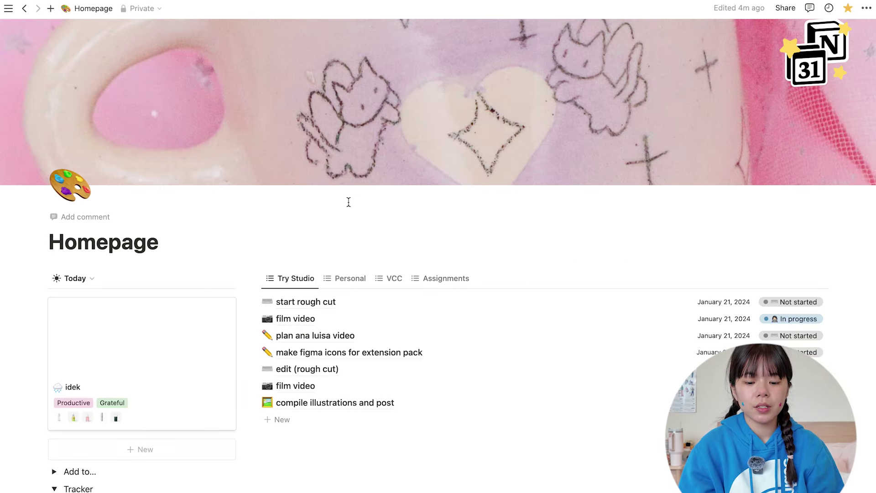
Switch to the Personal task view and examine the "combine feigi and bean databases" task's properties and the database's automations.
scroll(348, 200, down, 3)
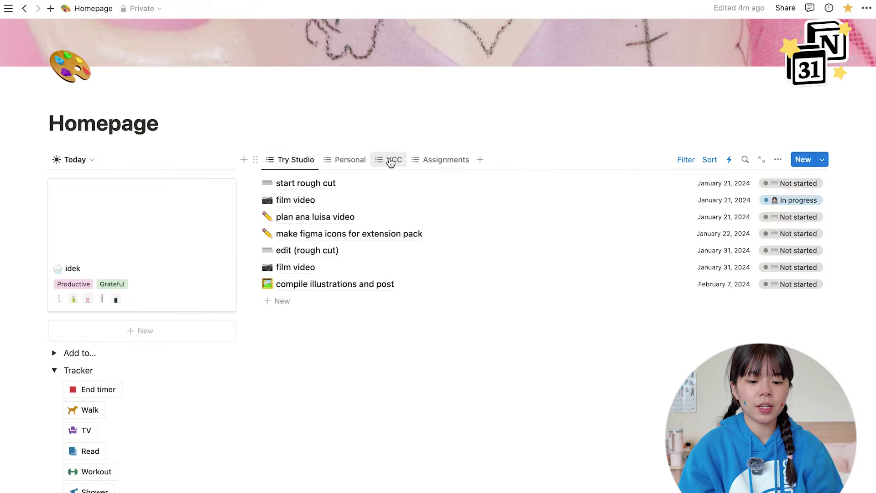
click(350, 159)
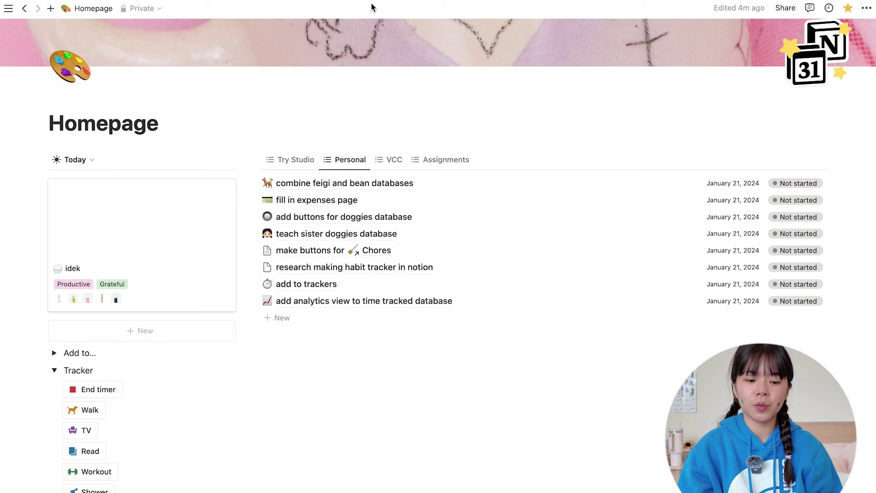
click(425, 183)
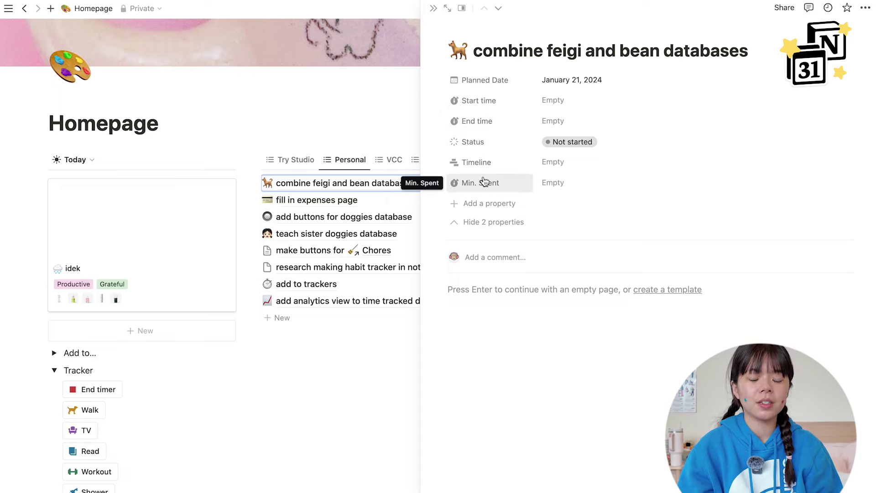
key(Escape)
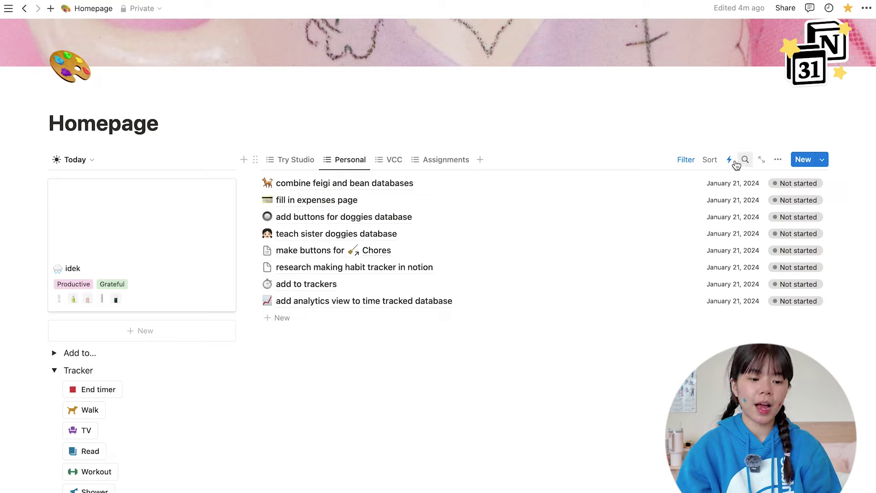
click(729, 161)
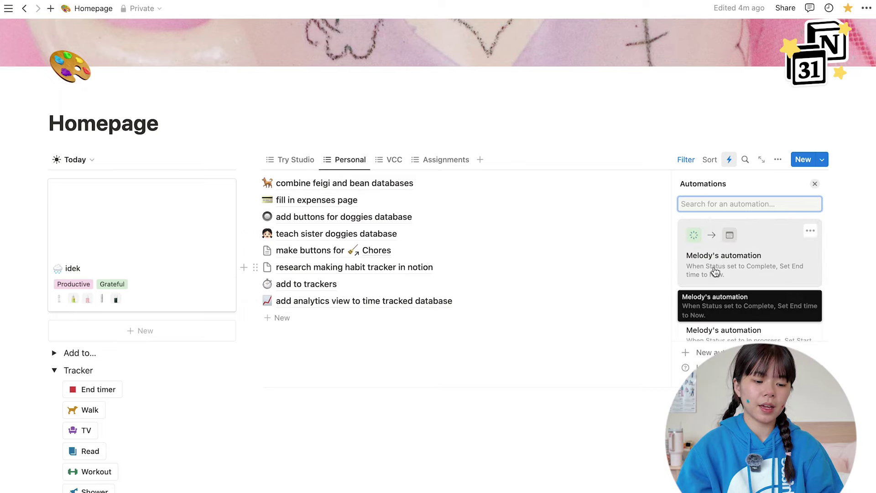
key(Escape)
Reopen the "combine feigi and bean databases" task and examine the formula behind its Timeline property.
click(426, 183)
click(488, 165)
click(504, 200)
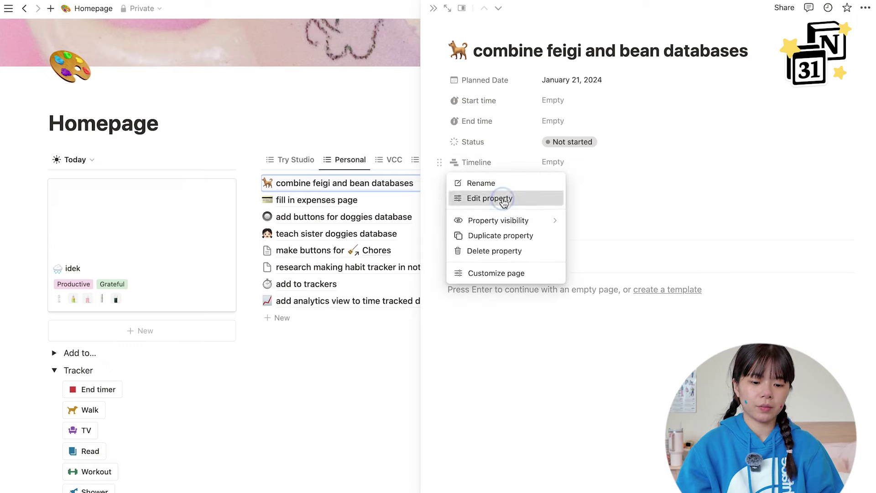
click(575, 223)
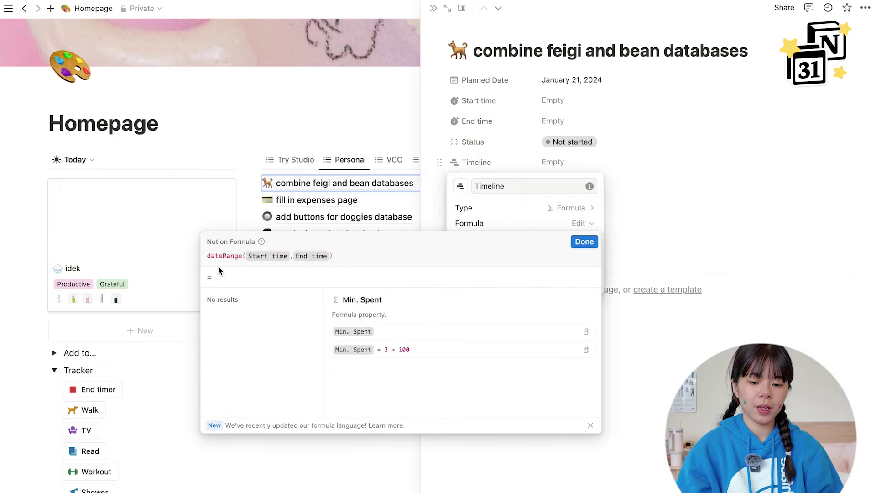
click(592, 145)
Examine the formula behind the task's Min. Spent property, then close the "combine feigi and bean databases" task.
click(479, 183)
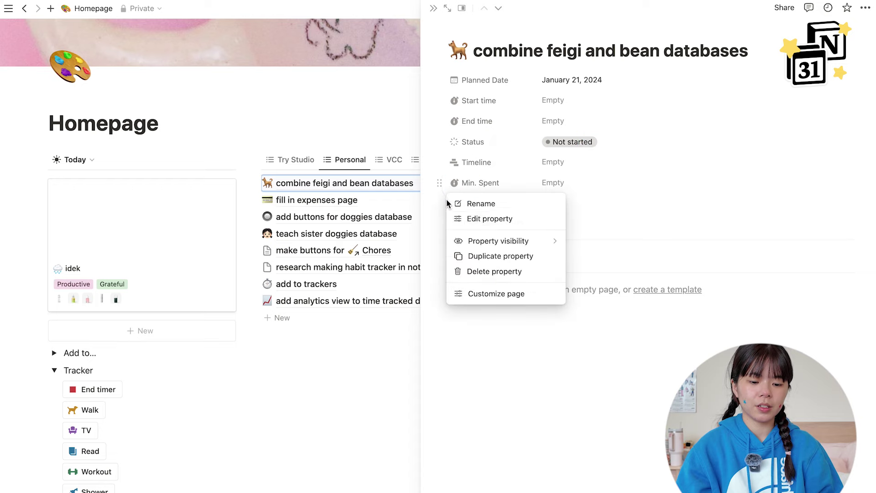
click(494, 214)
click(502, 245)
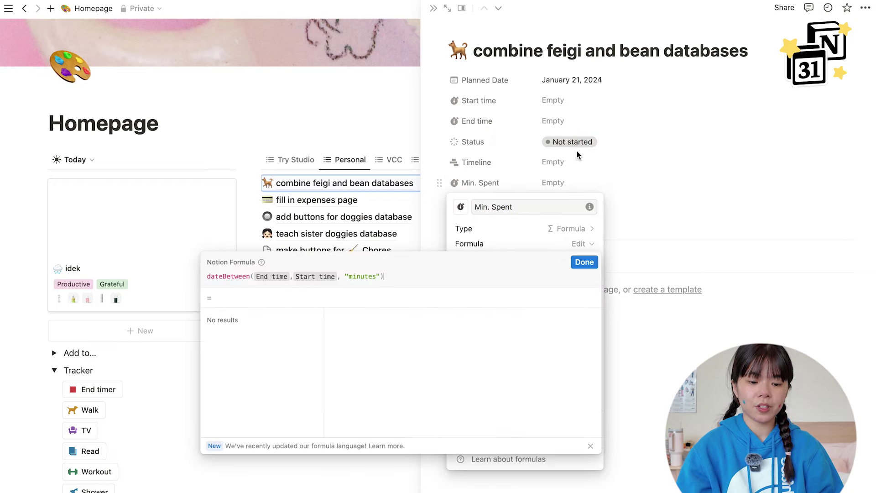
click(551, 166)
click(524, 172)
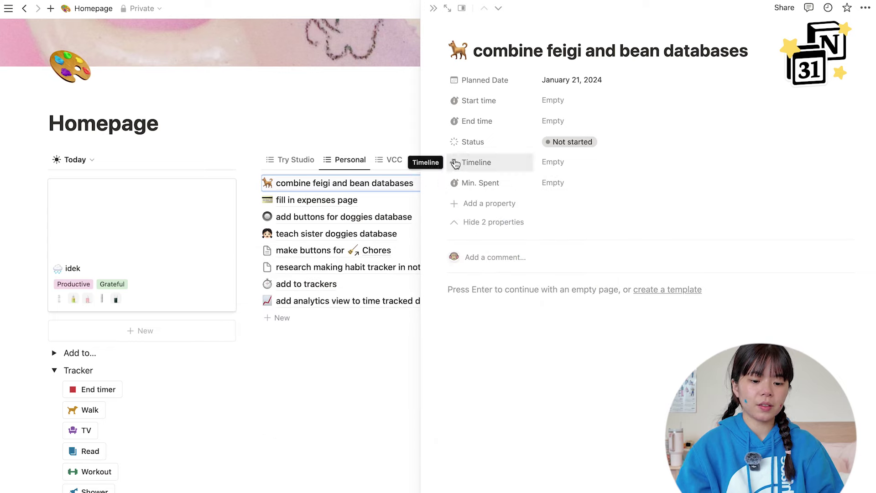
click(473, 161)
click(479, 163)
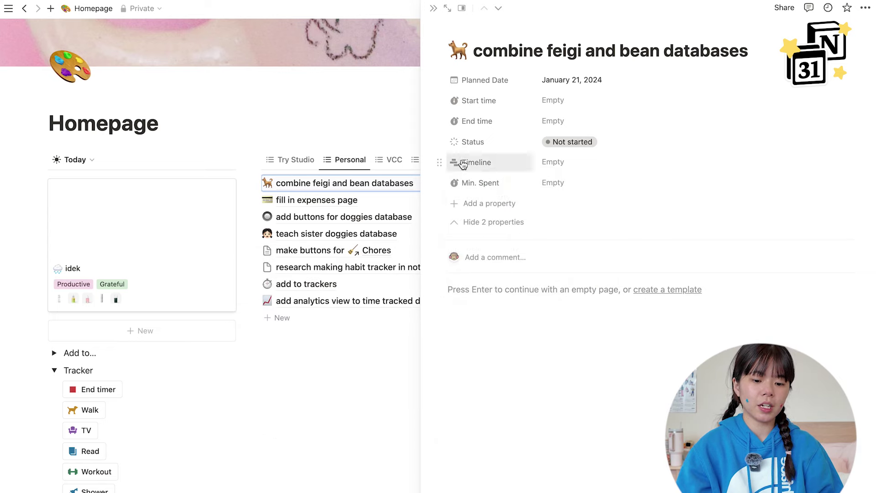
click(431, 9)
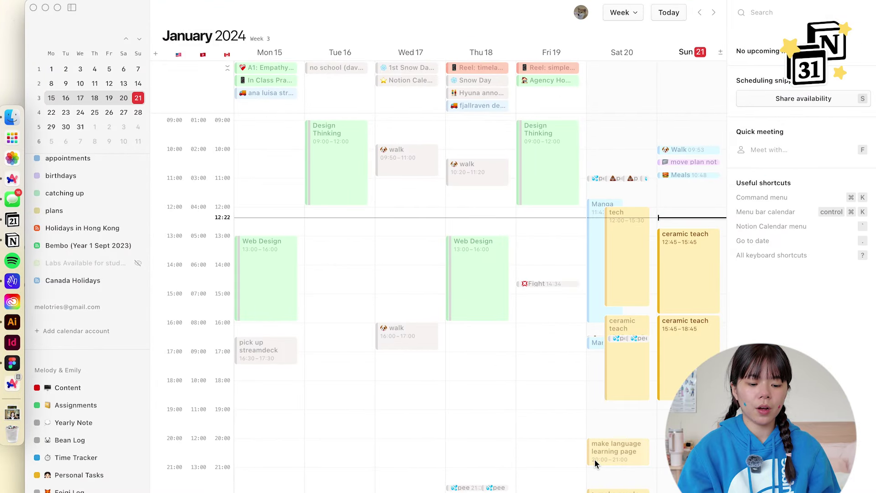
Switch from Notion Calendar back to Notion and open the Personal Tasks database by searching for "pers".
key(ctrl+Up)
click(451, 44)
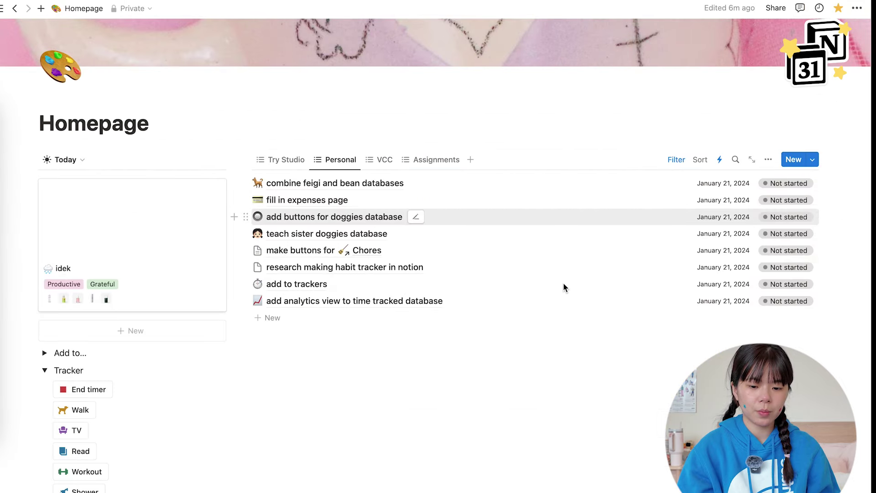
key(cmd+p)
text(pers)
key(Return)
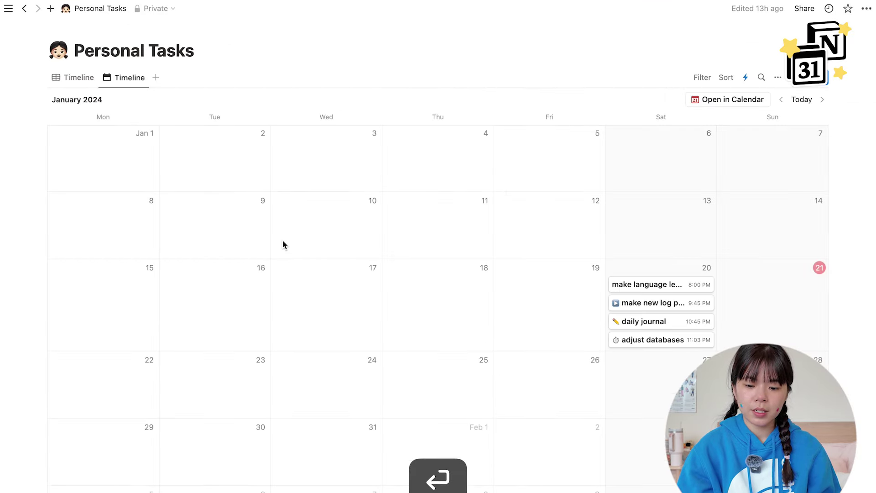
Examine the time properties of the "make language learning page" task, then return to the Homepage with no task open.
click(655, 284)
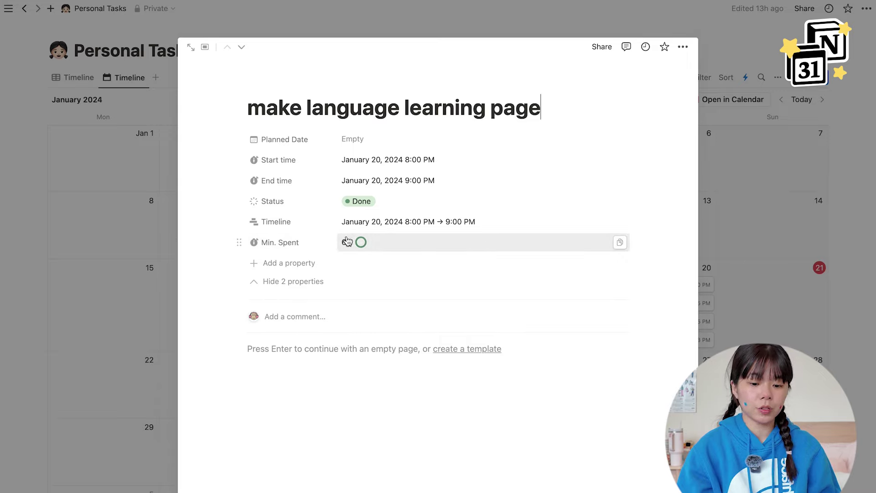
click(792, 197)
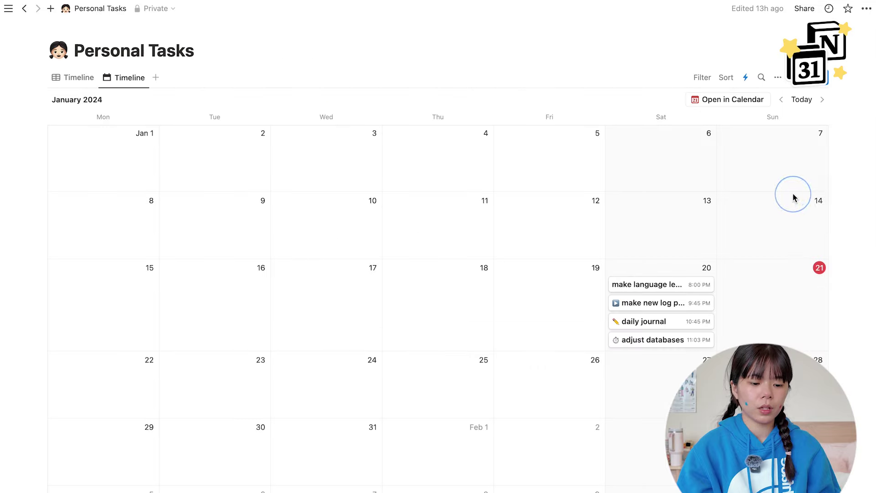
key(super+bracketleft)
key(super+bracketleft)
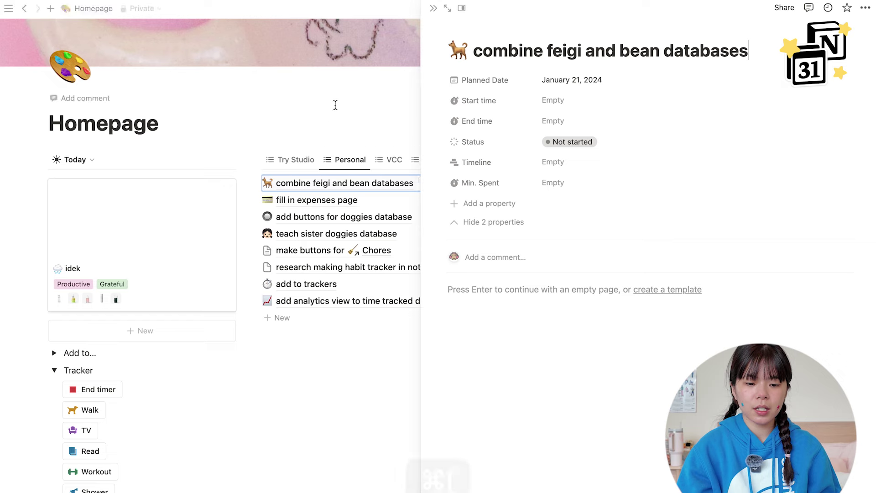
click(433, 8)
Show the Try Studio tasks on the Homepage and inspect the properties of the in-progress "film video" task.
click(294, 165)
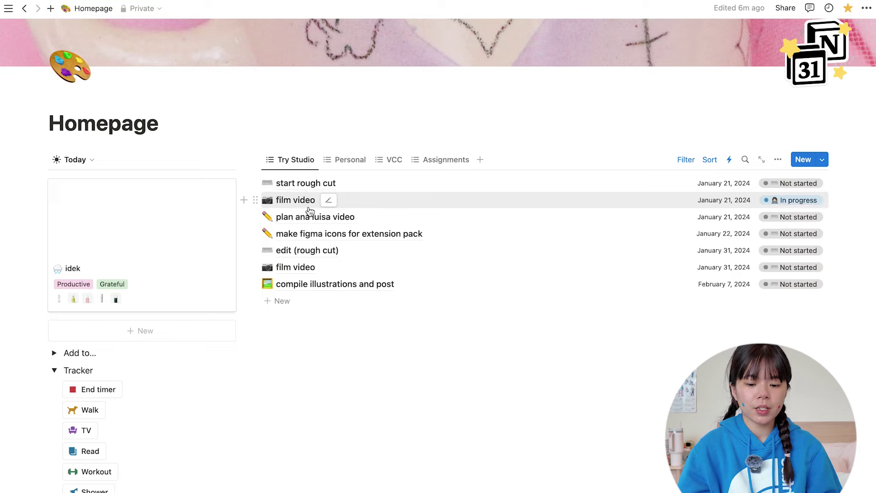
click(303, 200)
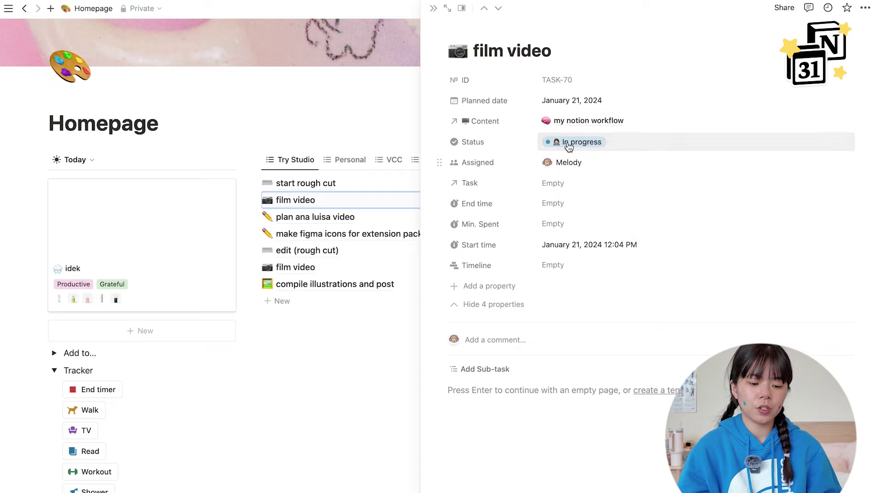
click(418, 43)
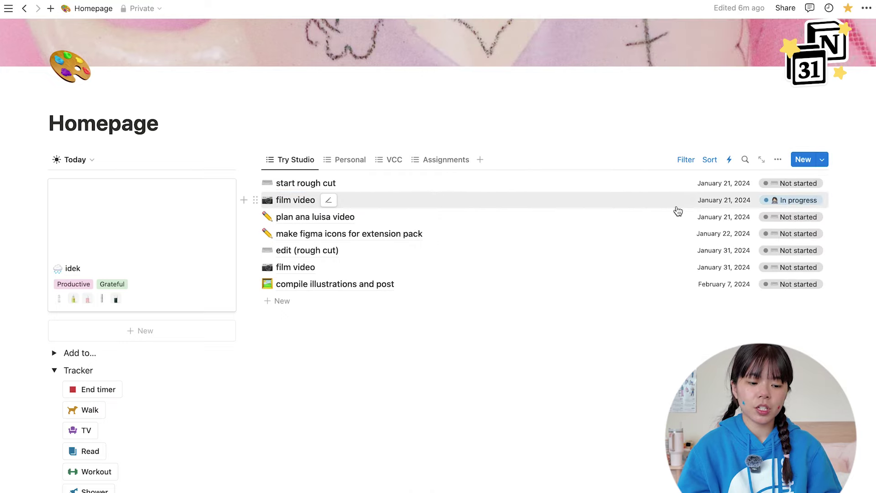
Set the Status of the in-progress "film video" task to Done and clear its End time.
click(678, 211)
click(568, 141)
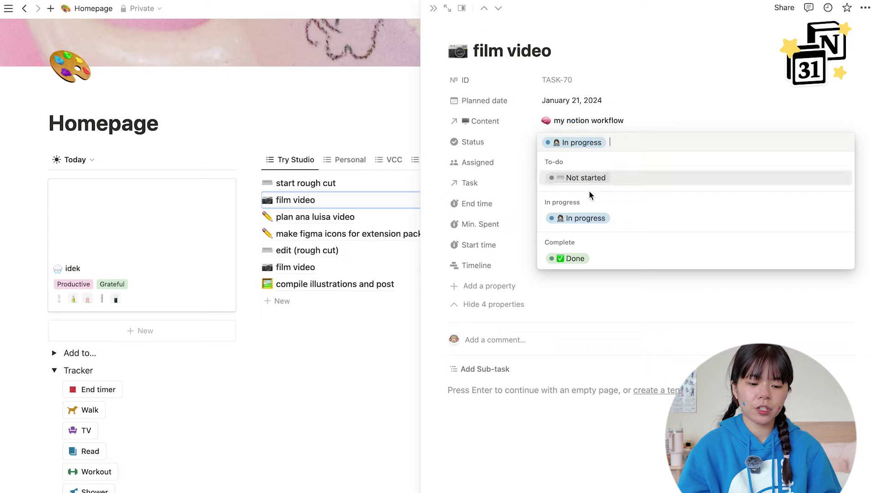
click(574, 258)
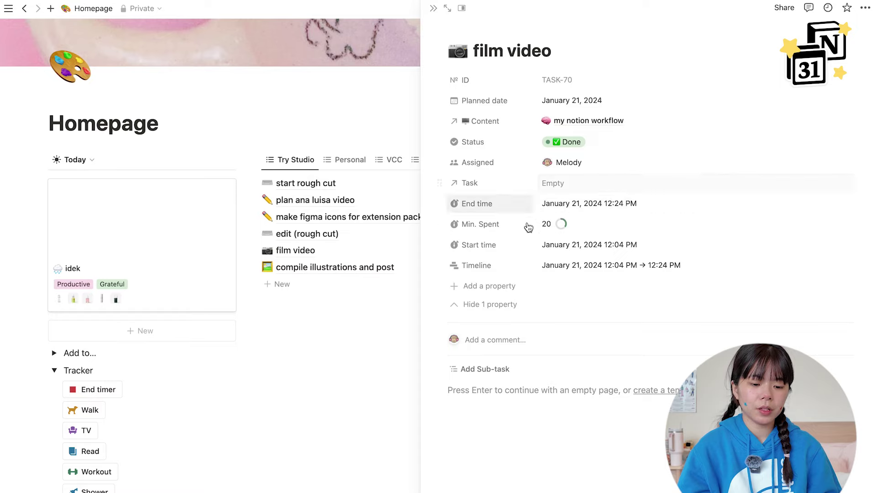
click(555, 203)
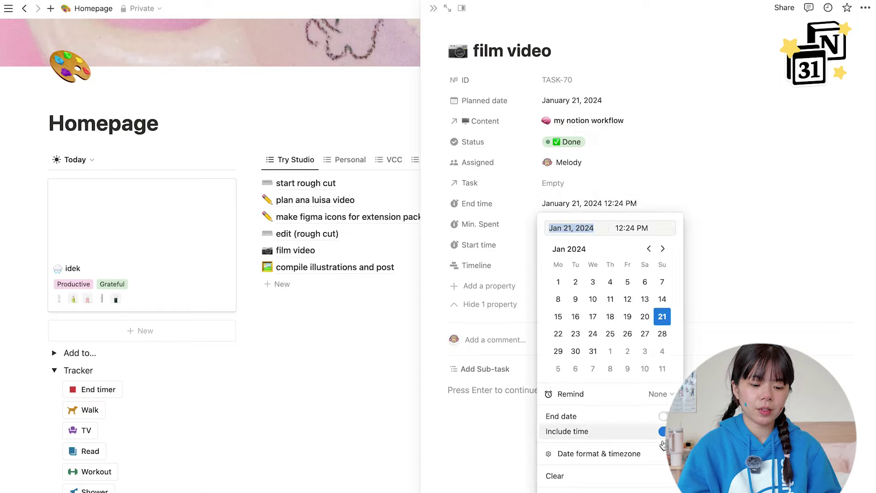
click(554, 474)
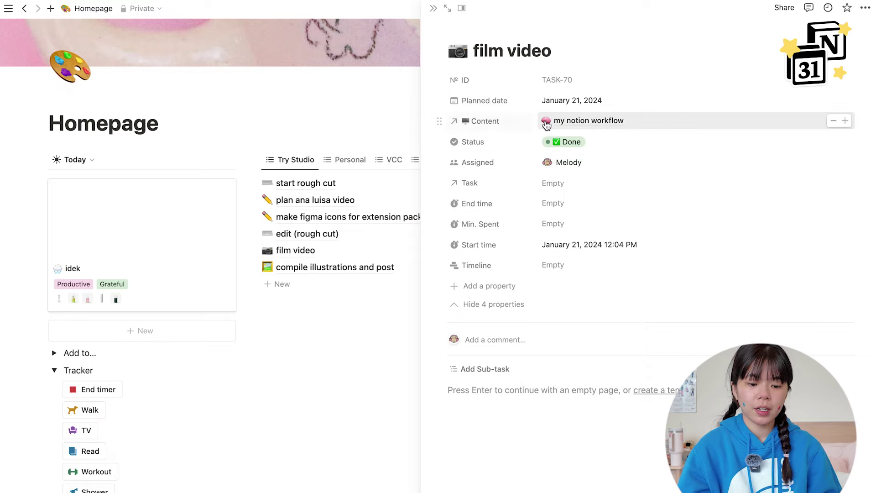
Open the linked "my notion workflow" content page, collapse its extra properties and examine its related tasks.
click(581, 121)
scroll(592, 233, down, 4)
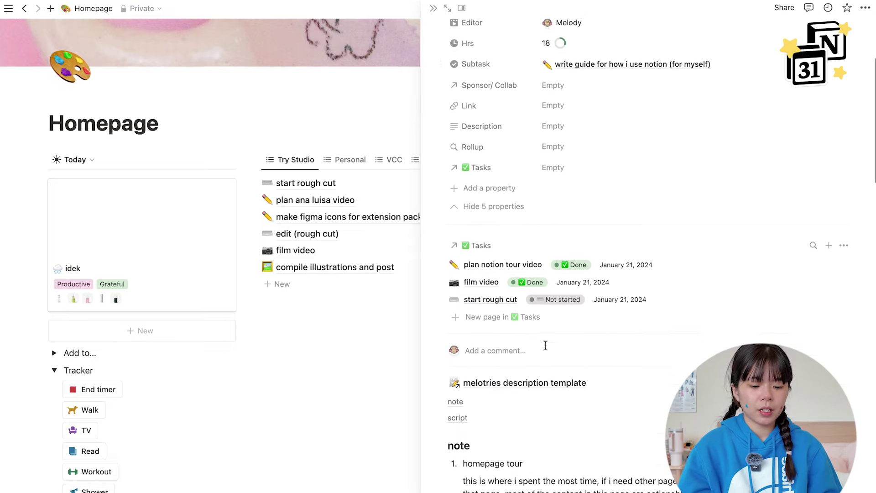
scroll(545, 345, down, 1)
click(499, 166)
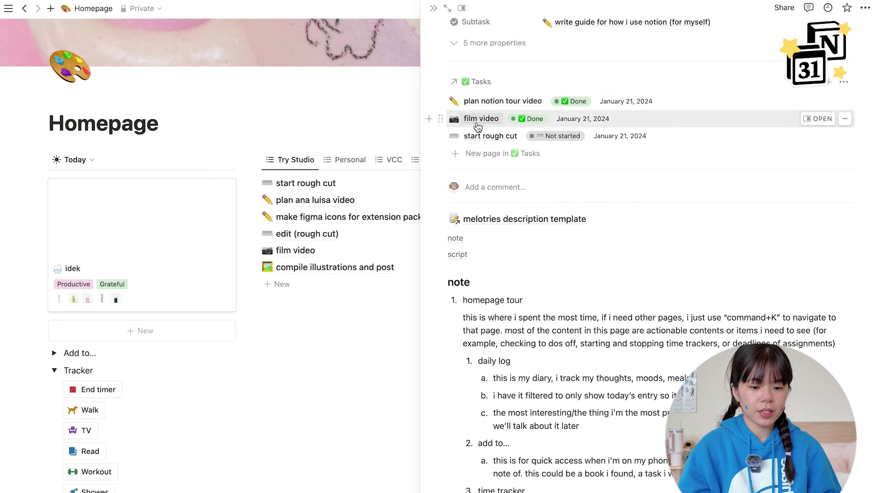
scroll(502, 235, up, 5)
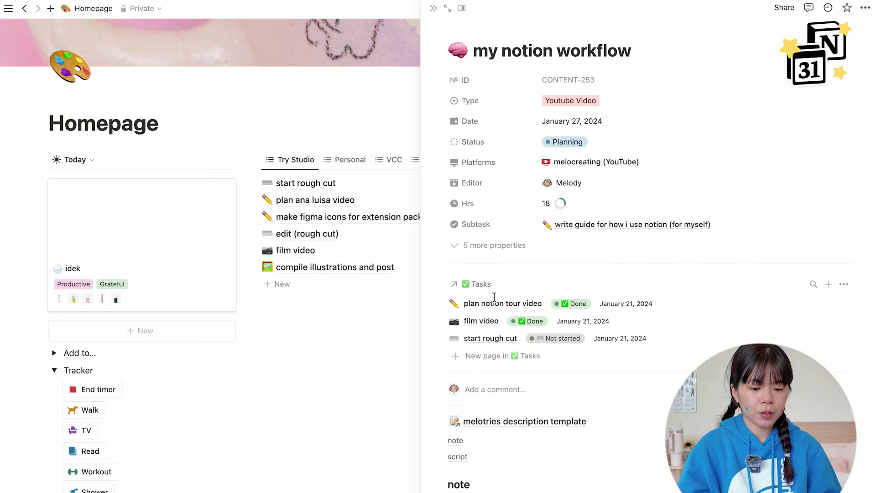
Rename the content page's Hrs rollup property to "Min.".
click(495, 204)
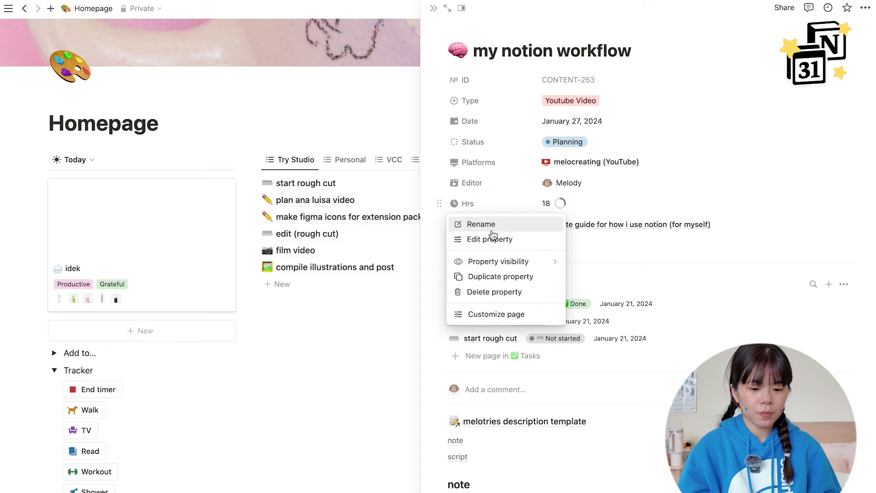
click(494, 238)
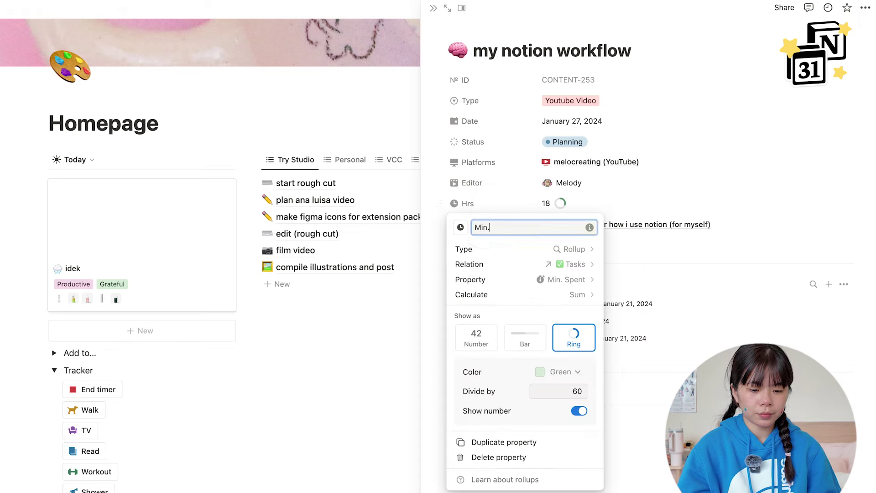
key(Return)
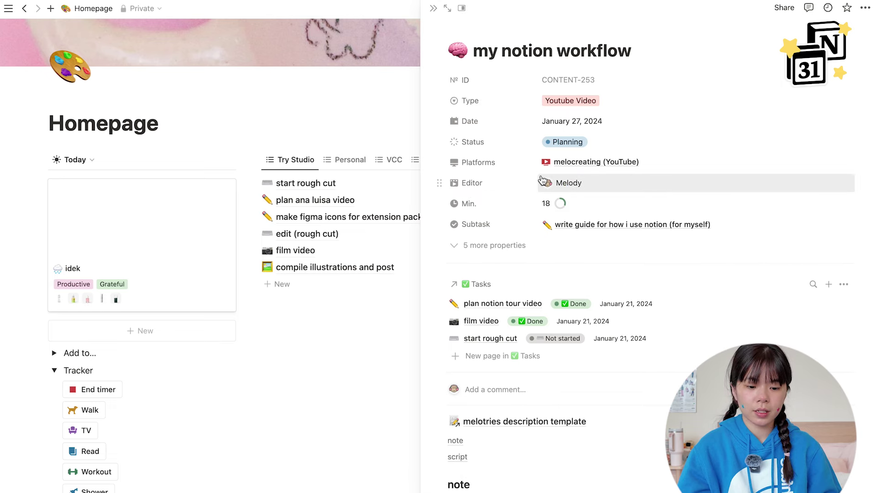
Close the "my notion workflow" page and show the VCC tasks on the Homepage.
scroll(479, 269, down, 3)
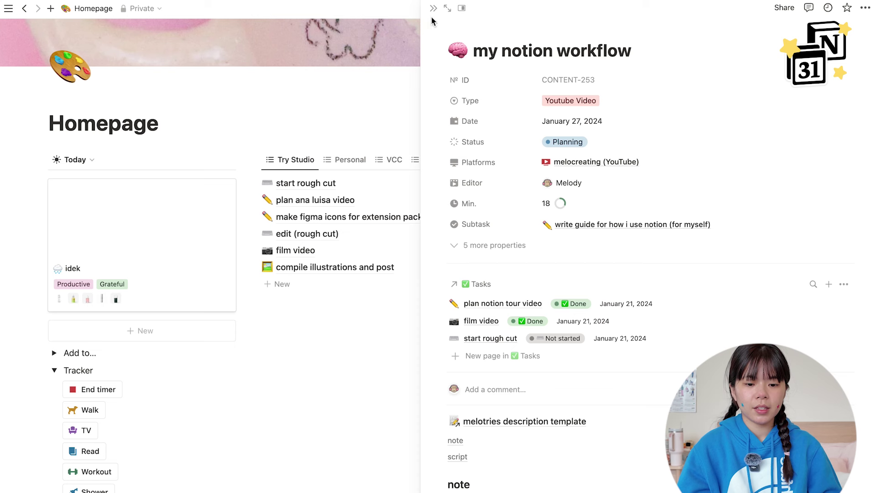
click(433, 11)
click(392, 160)
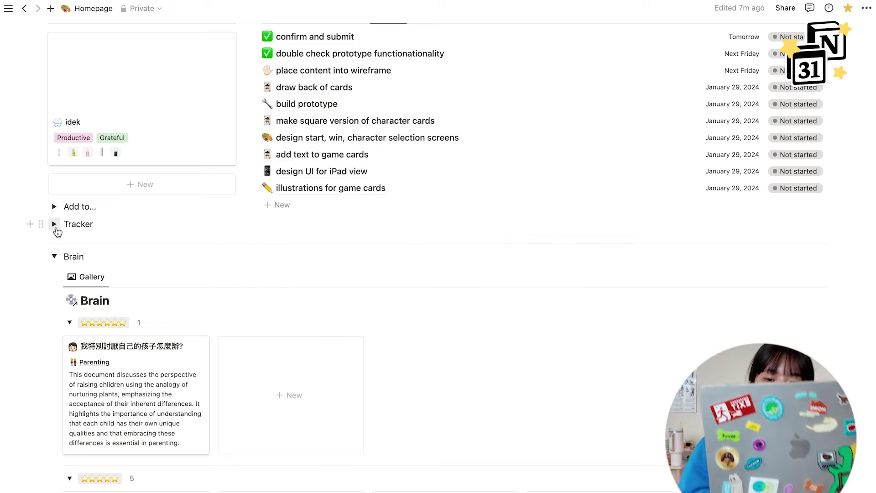
Open the Media database by searching for "media" and display its automations.
key(super+p)
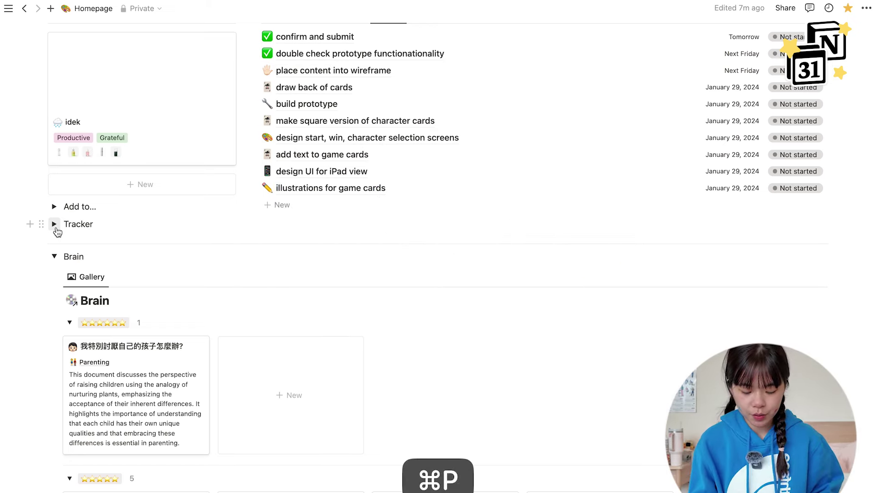
text(emd\)
key(BackSpace)
key(BackSpace)
key(BackSpace)
key(BackSpace)
text(me)
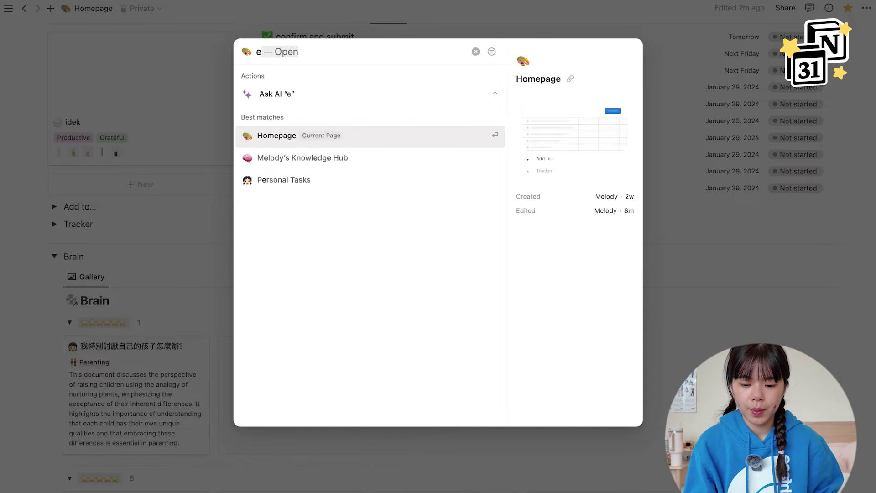
text(dia)
key(Return)
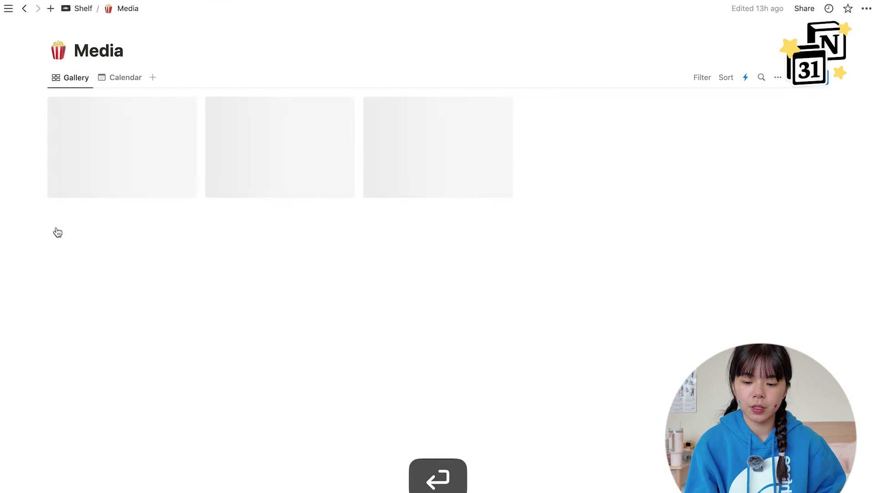
click(745, 77)
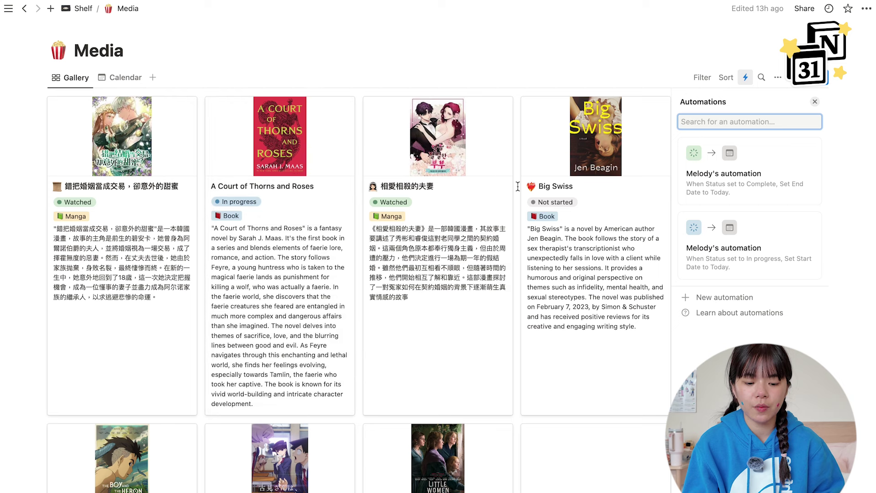
Set the Status of the book Big Swiss to In progress and expand its hidden properties to check the Start Date.
click(601, 150)
click(370, 220)
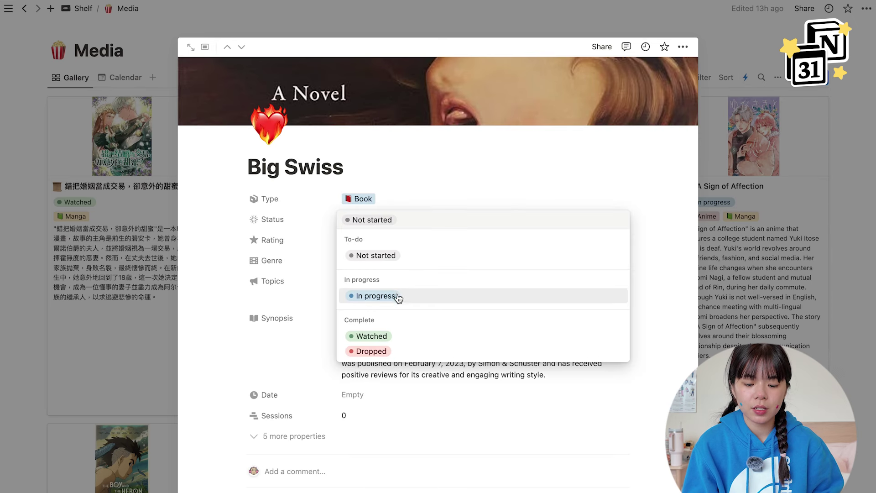
click(396, 297)
click(295, 436)
scroll(293, 416, down, 4)
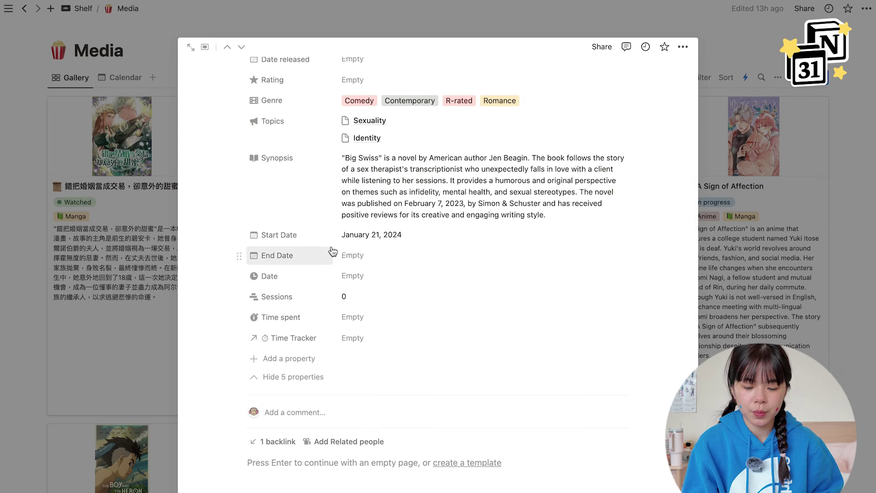
scroll(337, 255, up, 1)
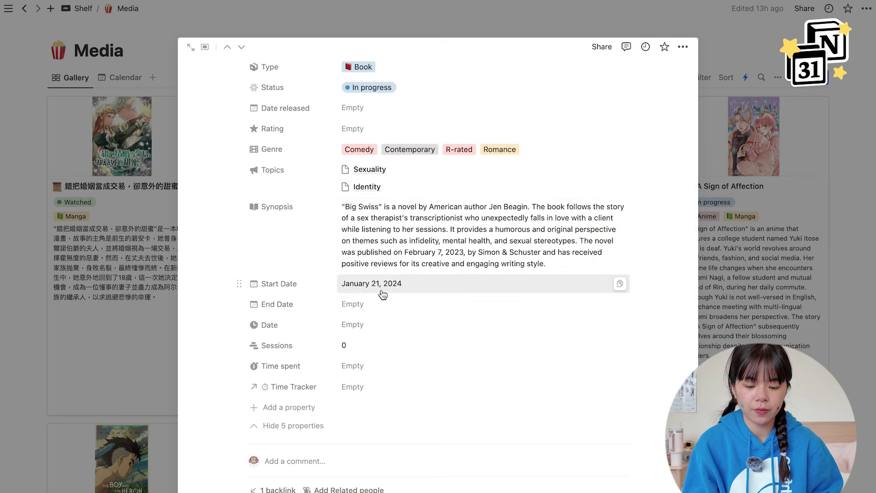
Set the Status of Big Swiss to Watched and check its End Date and Date properties.
scroll(411, 237, up, 5)
click(371, 256)
click(370, 377)
scroll(394, 343, down, 4)
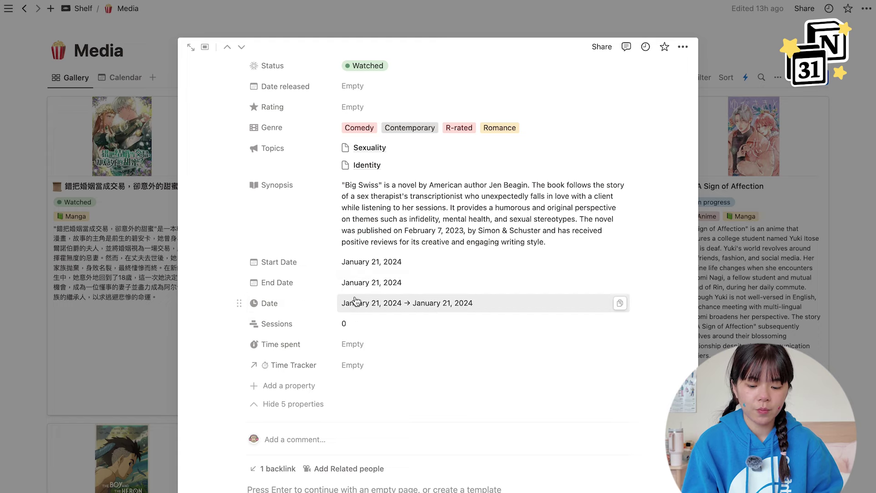
scroll(439, 313, up, 2)
Clear the Start Date and End Date of Big Swiss and collapse its extra properties.
click(382, 329)
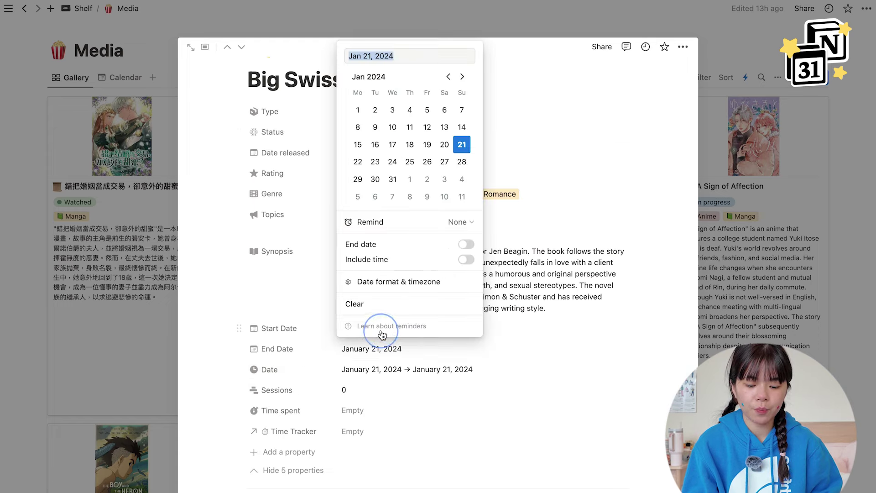
click(439, 305)
click(451, 348)
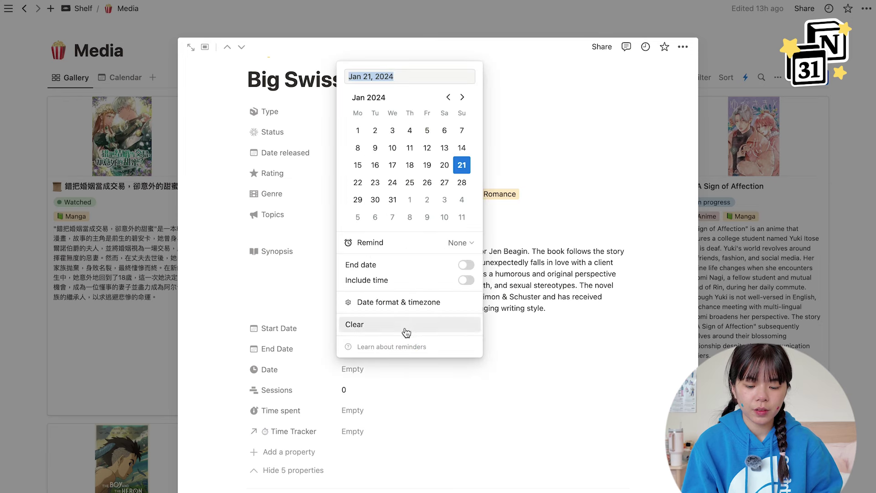
click(406, 332)
click(278, 470)
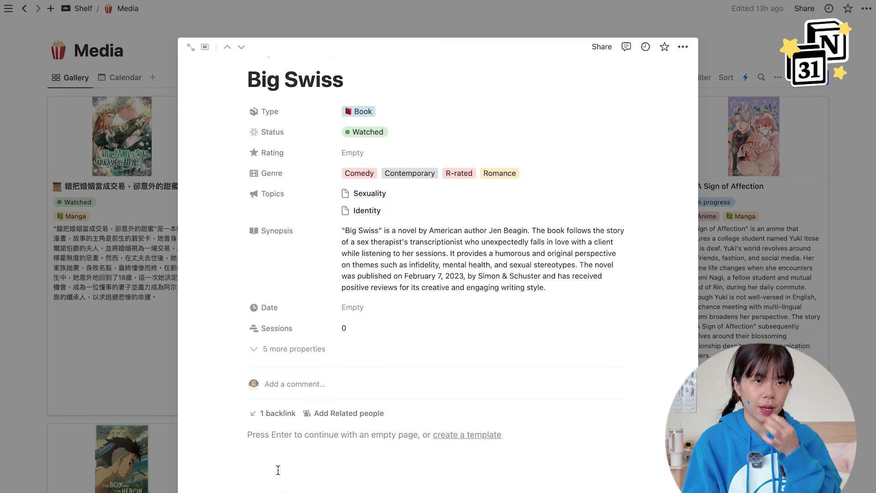
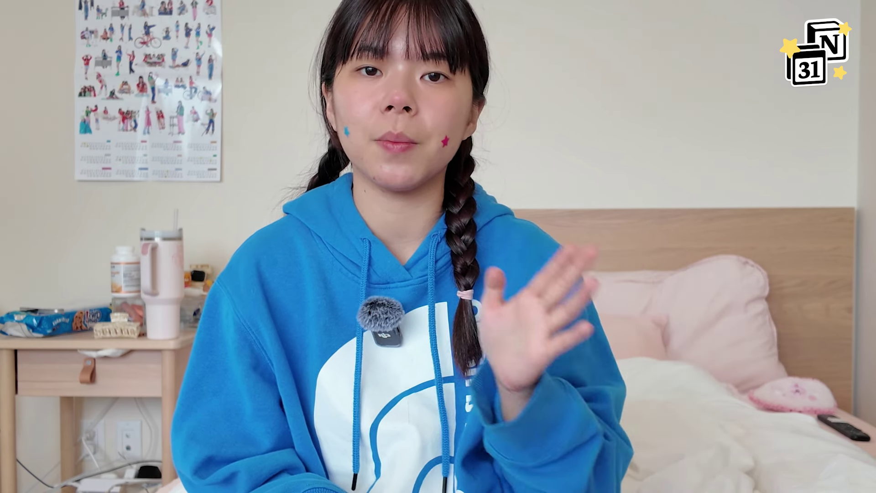
Close Big Swiss, open the film Little Women from the Media gallery to check its Topics, and close it.
key(super+bracketleft)
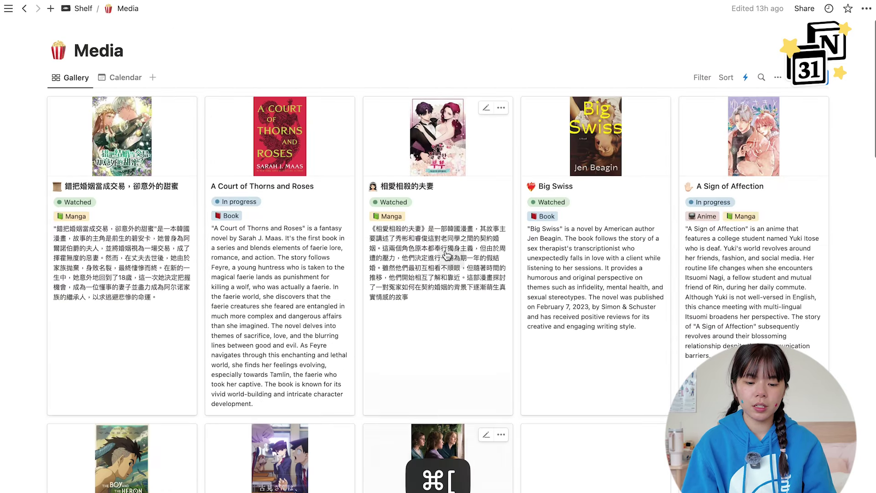
scroll(390, 237, down, 3)
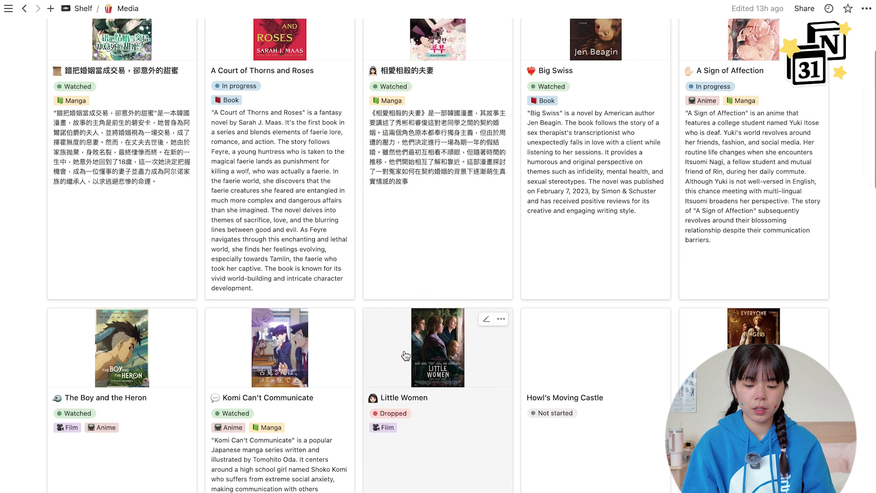
click(401, 361)
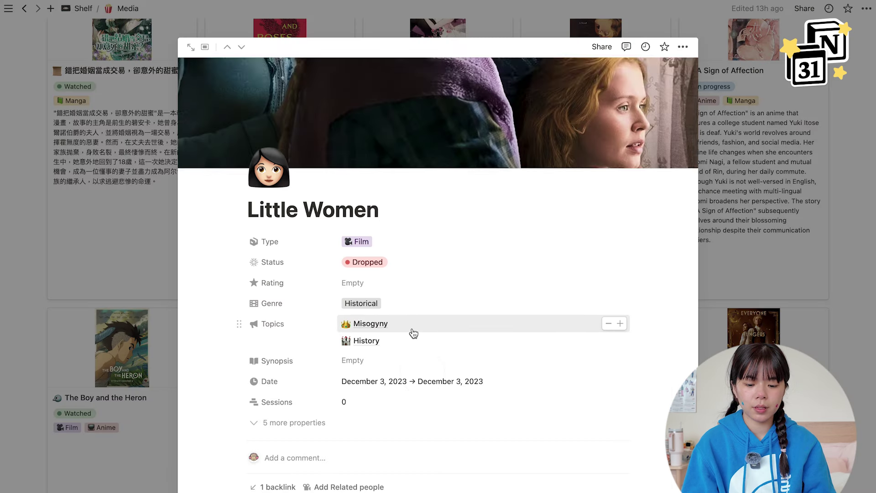
scroll(425, 273, down, 1)
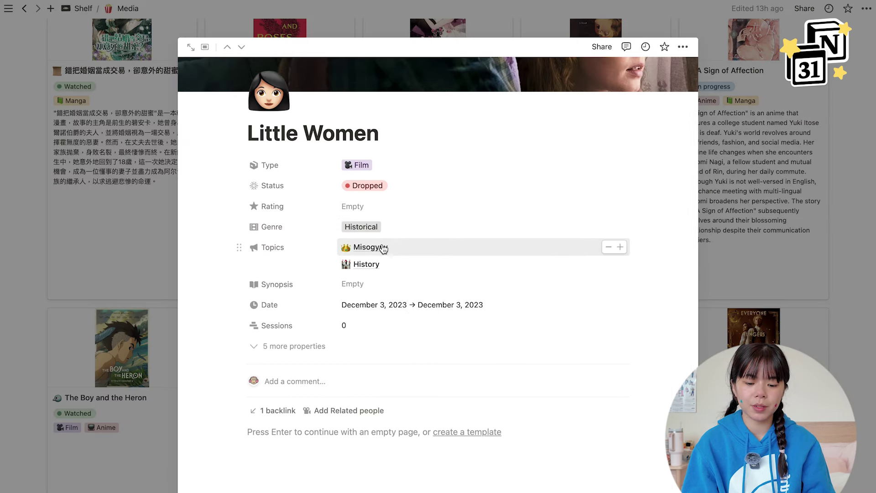
key(super+bracketleft)
Open the Knowledge Hub page by quick search and review the Status board of the Brain database.
key(super+p)
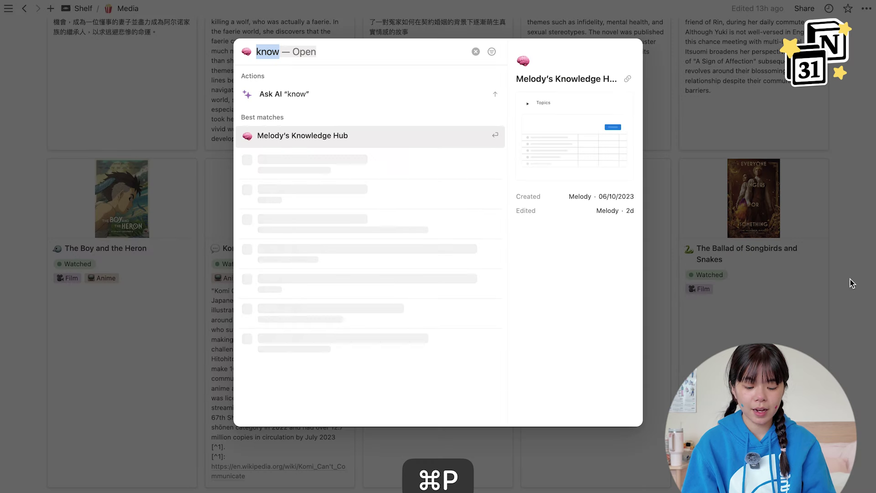
key(Return)
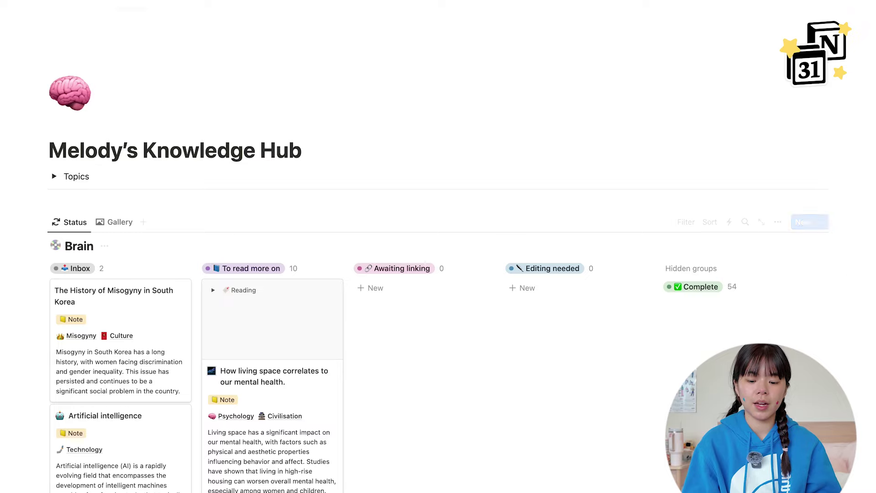
scroll(130, 57, down, 2)
scroll(124, 77, down, 3)
scroll(291, 93, down, 10)
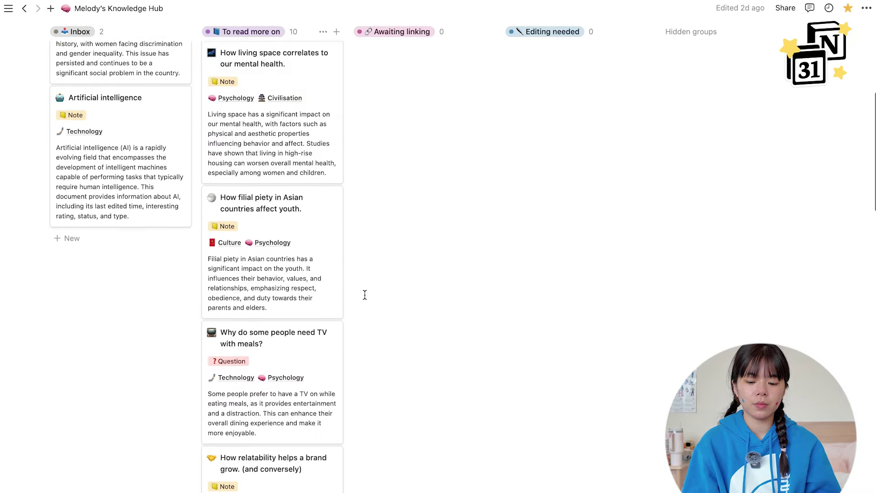
Switch the Brain database to the Gallery view and browse the notes grouped by star rating.
click(112, 223)
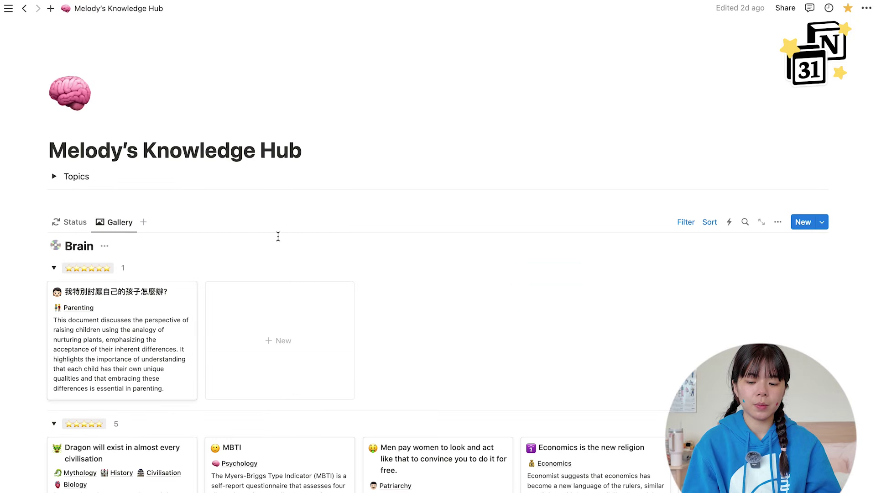
scroll(114, 243, down, 2)
click(54, 217)
click(54, 216)
click(56, 216)
click(57, 215)
scroll(402, 220, down, 5)
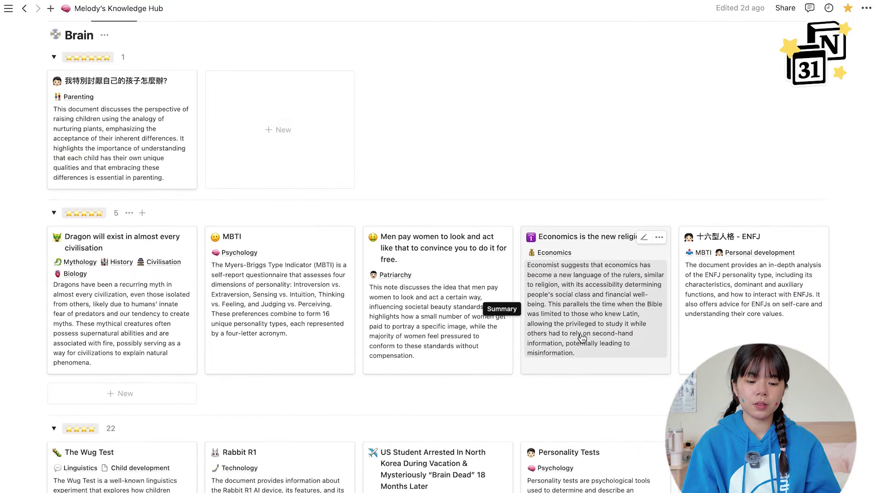
scroll(421, 244, down, 10)
scroll(422, 244, up, 10)
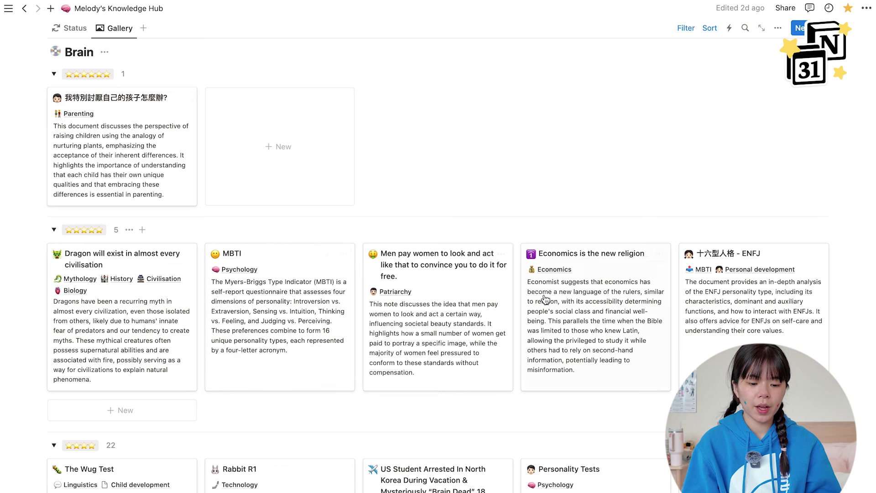
Peek at the note about men paying women and inspect the AI Summary property in the gallery's property list.
click(425, 264)
click(110, 249)
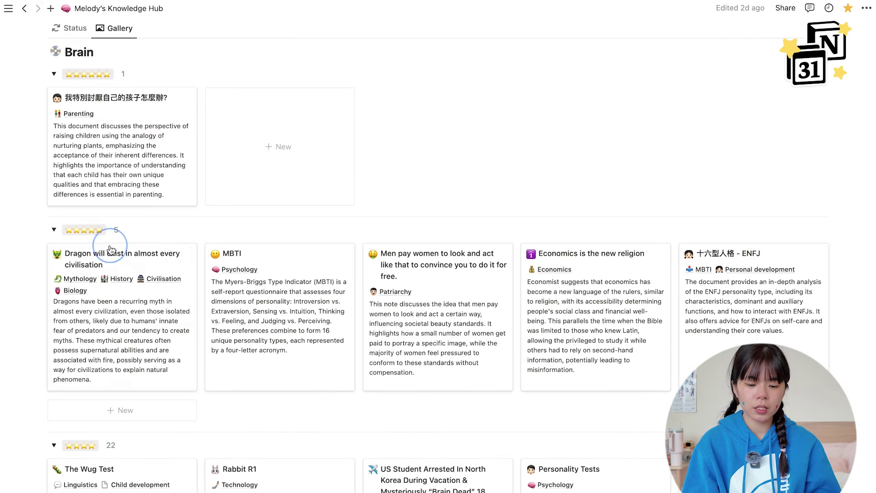
click(778, 29)
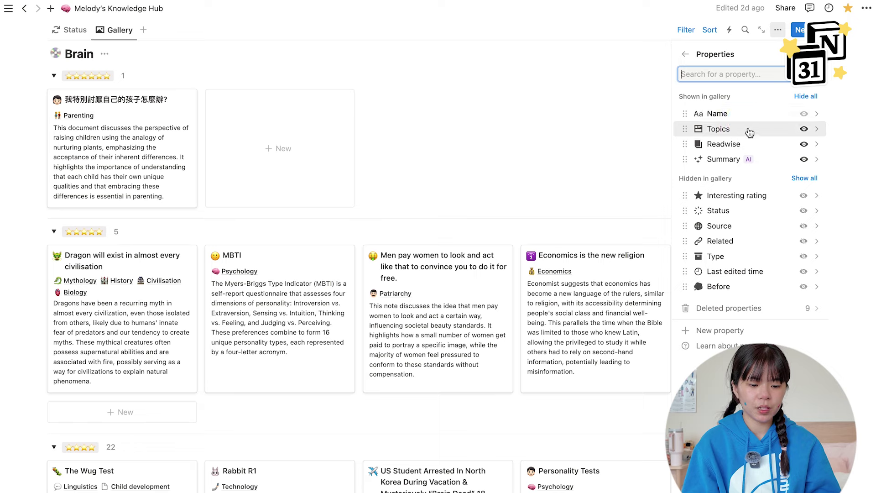
click(748, 156)
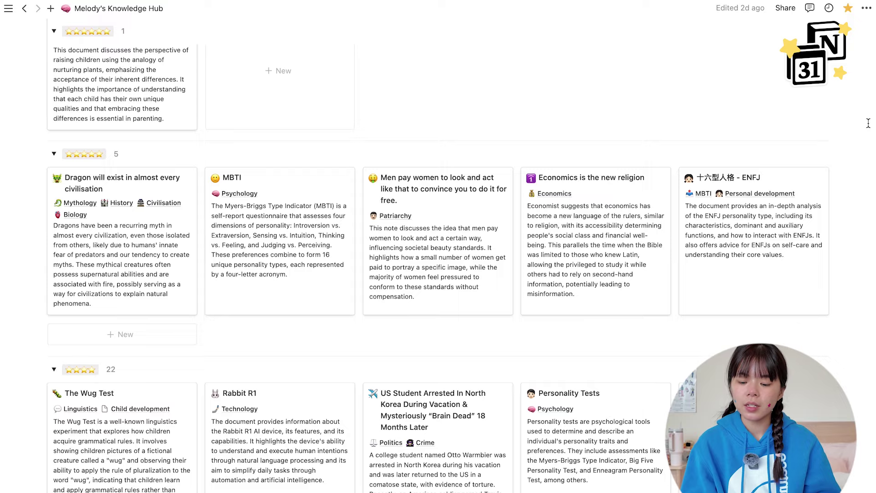
Open The Wug Test from the four-star group and examine its rating, Status, Type, Topics and Summary.
scroll(327, 106, down, 5)
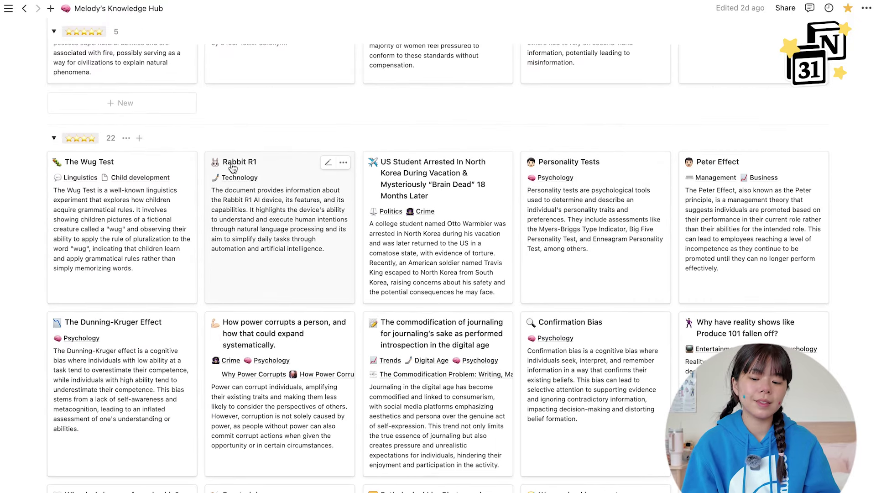
click(145, 163)
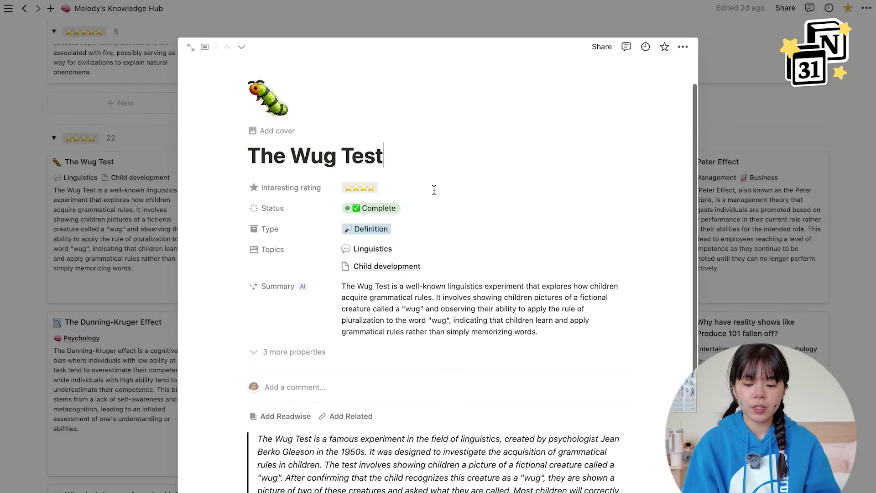
click(408, 165)
scroll(406, 164, down, 1)
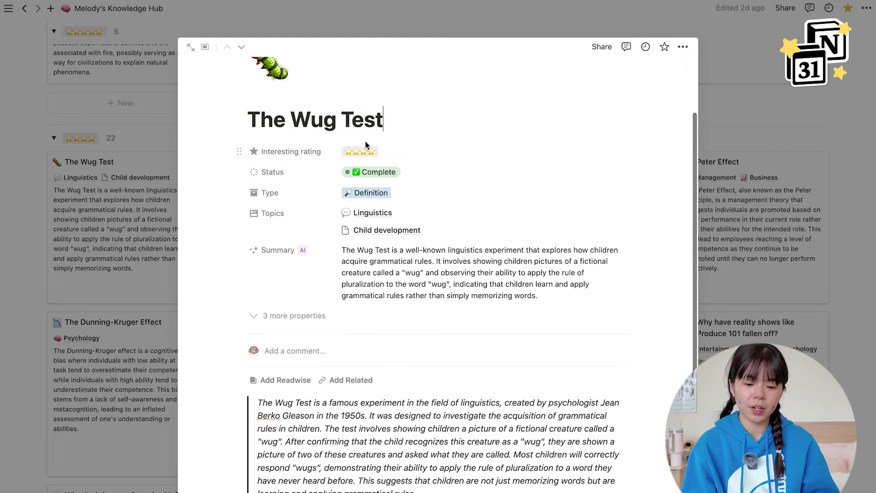
scroll(395, 171, down, 1)
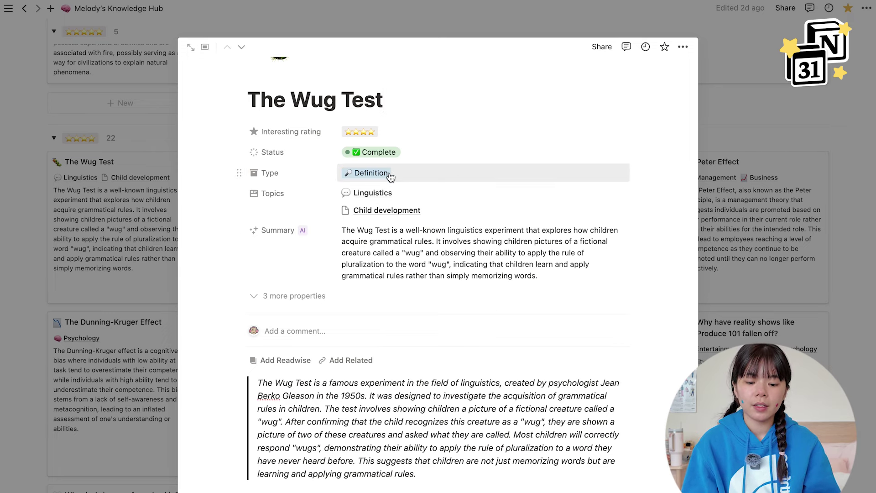
scroll(420, 197, down, 1)
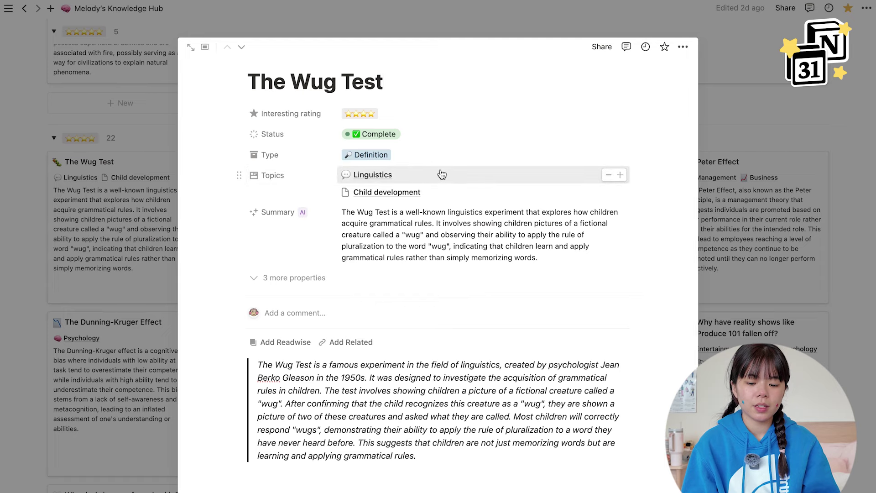
Give the Child development topic page the baby emoji as its icon and return to The Wug Test.
click(346, 196)
click(257, 82)
click(269, 131)
text(baby)
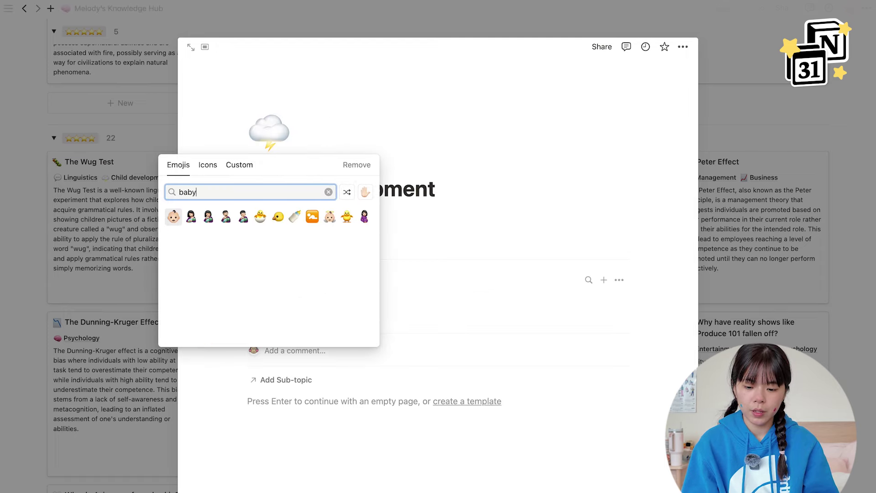
key(Return)
key(super+bracketleft)
Highlight the quoted definition in the body of The Wug Test to point it out.
scroll(445, 339, down, 3)
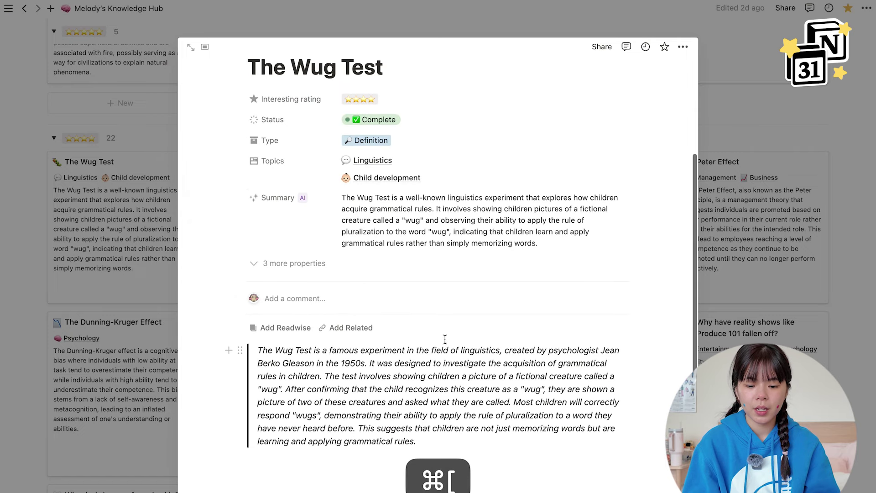
drag(424, 445, 260, 348)
click(449, 446)
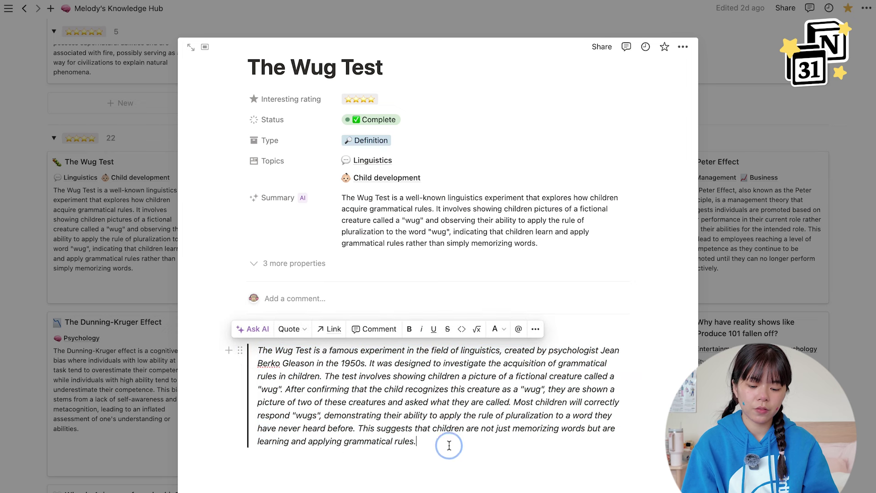
drag(421, 448, 469, 447)
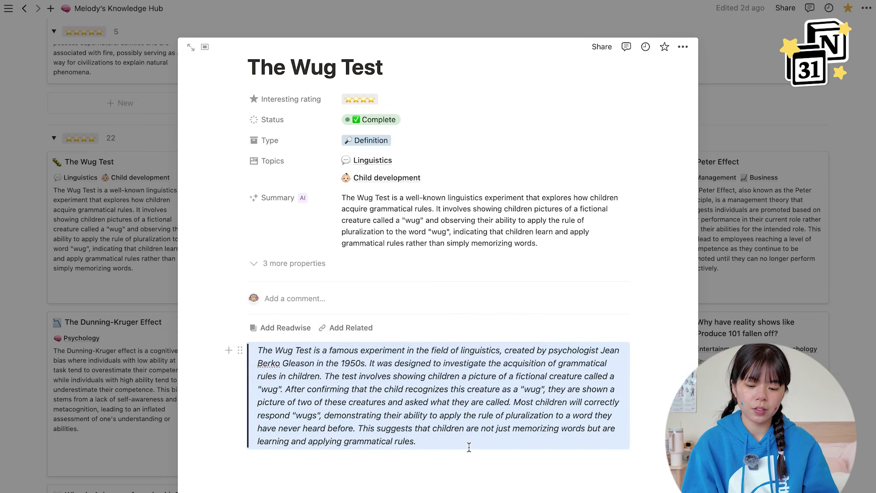
click(287, 469)
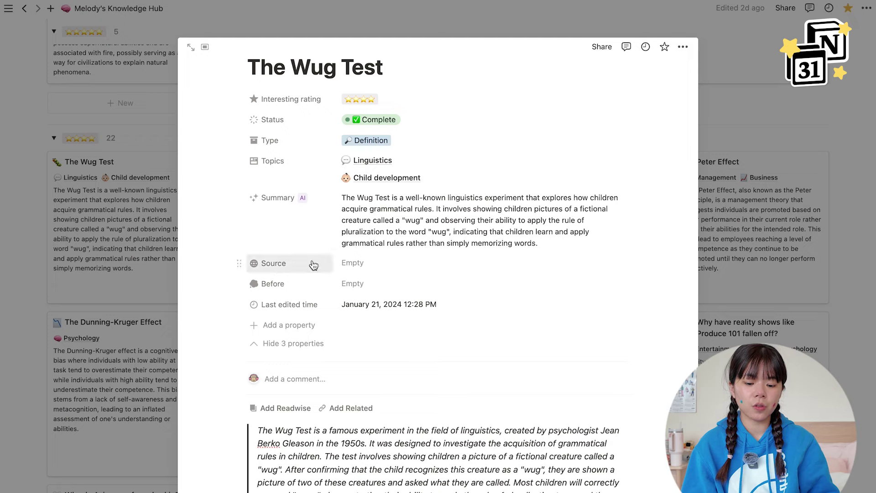
Check the Source and Before properties of The Wug Test without filling them in, and hide the extra properties.
click(393, 266)
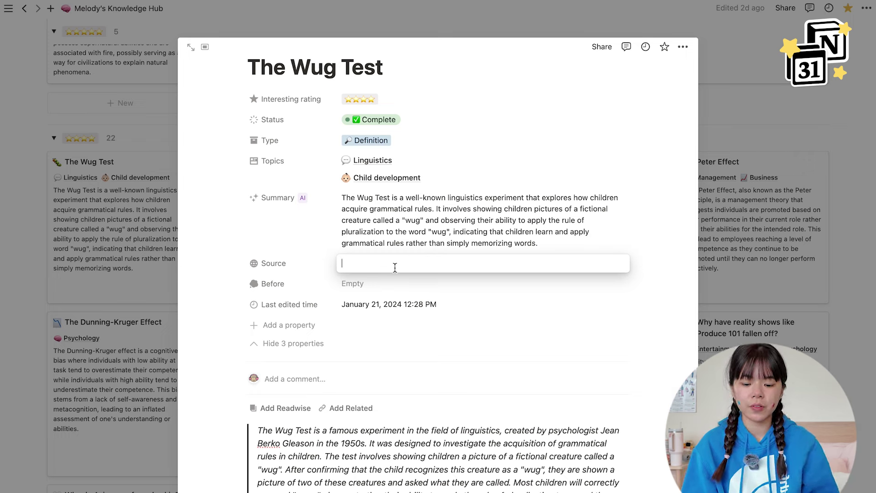
click(271, 279)
click(349, 289)
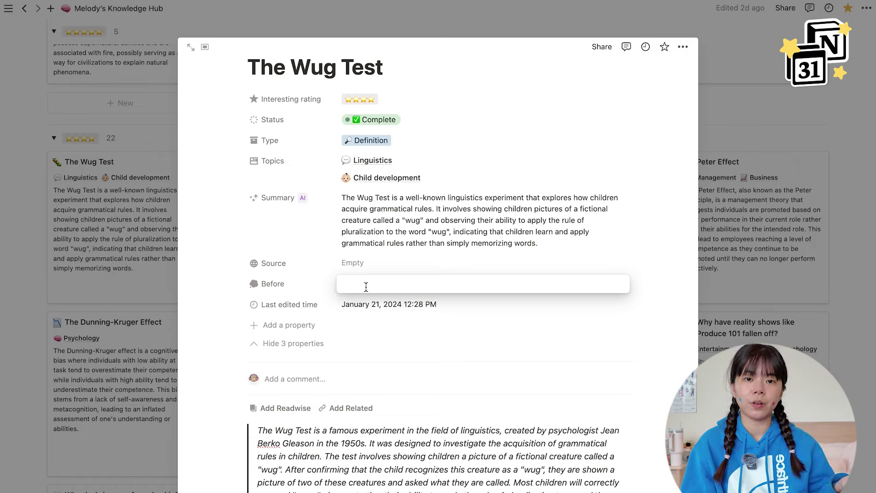
key(Escape)
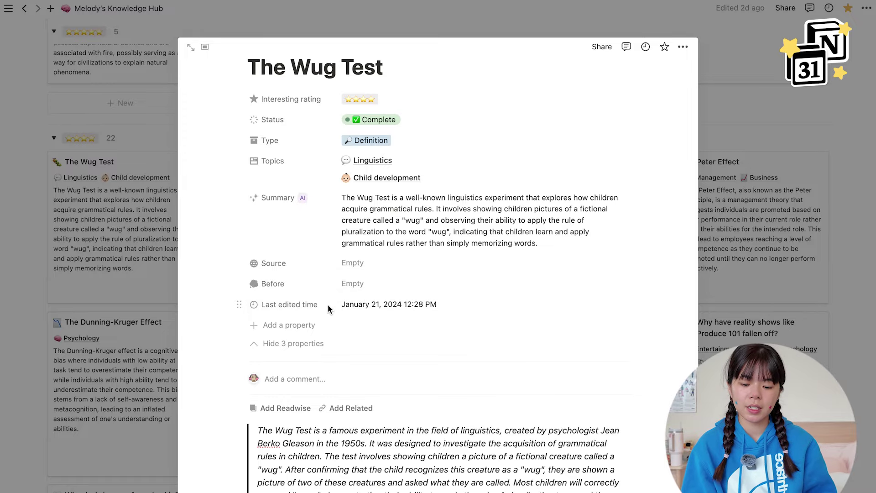
click(286, 344)
Close The Wug Test and browse the Brain gallery down to the three-star notes.
click(716, 226)
scroll(722, 226, up, 10)
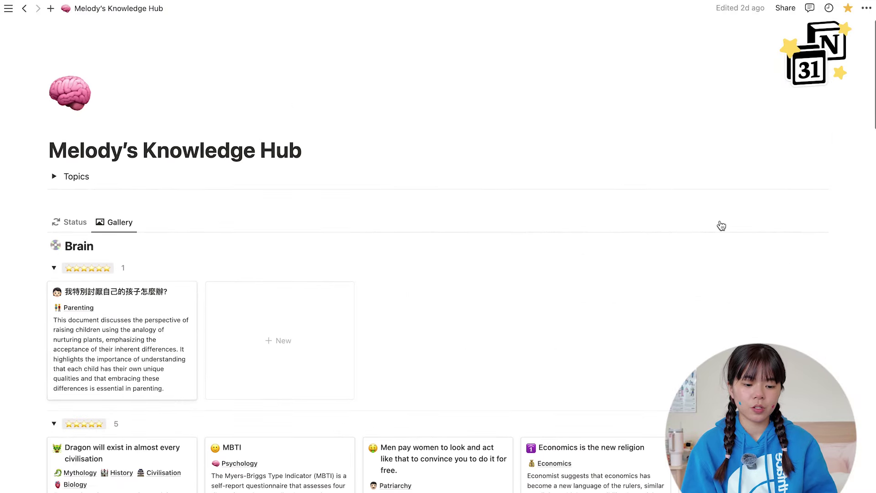
scroll(626, 334, down, 15)
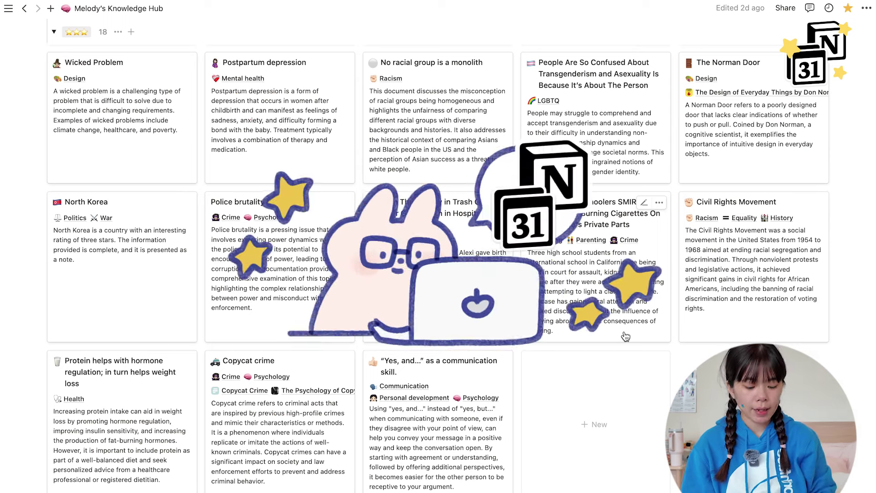
Dismiss the quick search, show the sidebar and open the Doggies page.
key(super+p)
key(Down)
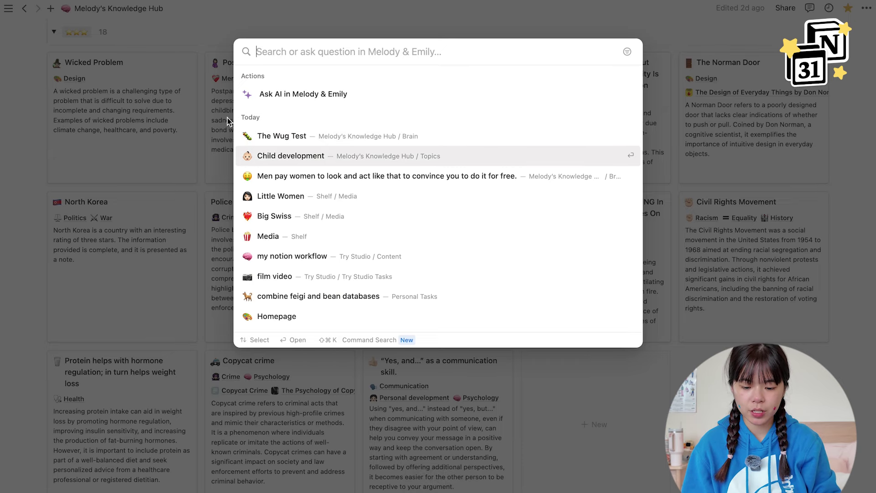
click(112, 105)
key(super+backslash)
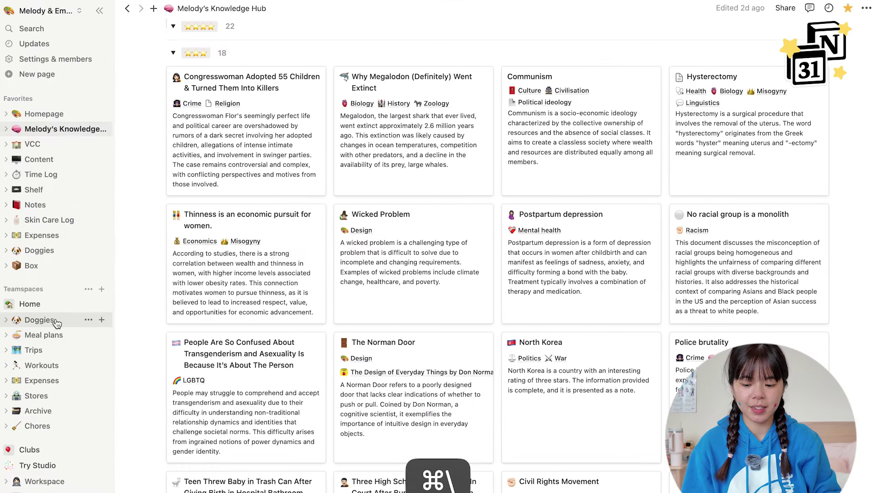
click(50, 250)
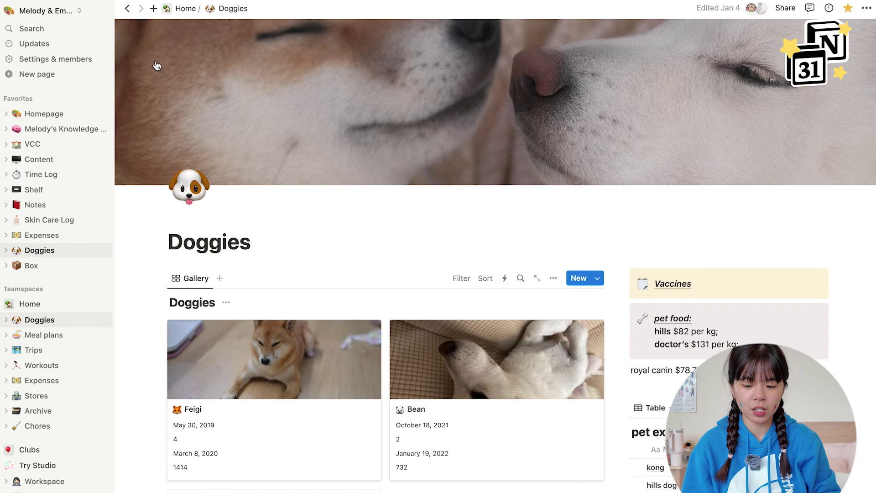
Hide the sidebar and look through the Doggies page down to the Feigi and Bean logs.
click(102, 12)
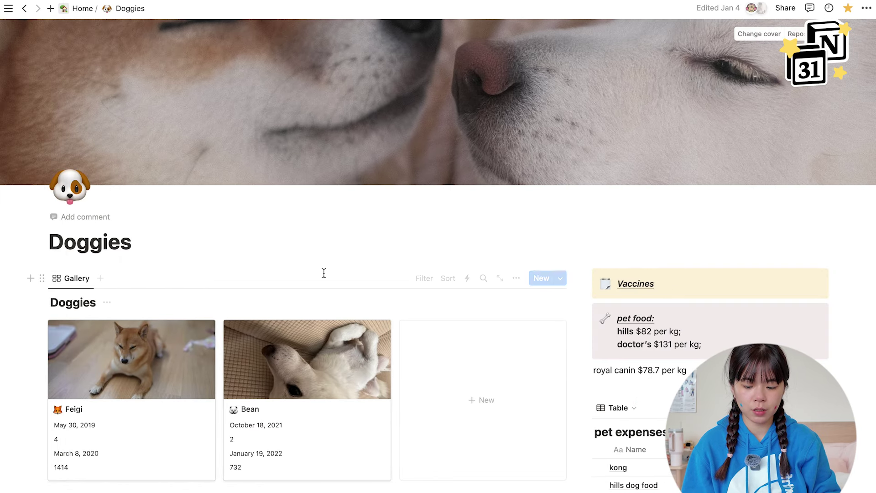
scroll(322, 274, down, 3)
scroll(292, 237, down, 1)
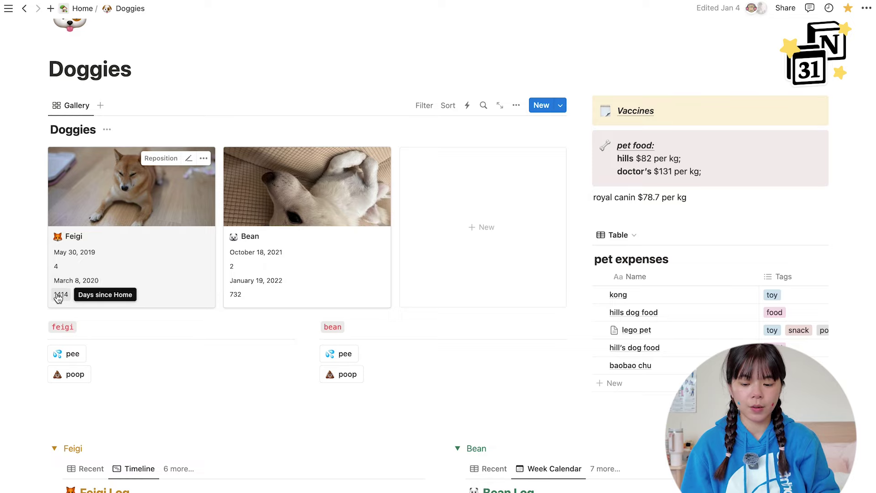
scroll(250, 386, down, 9)
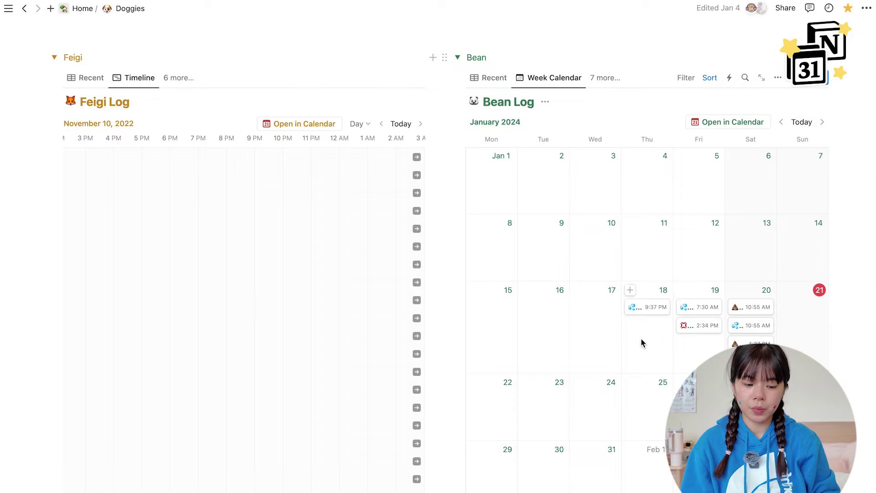
Jump the Feigi Log timeline to today and review the pee and poop buttons and dog cards above it.
click(402, 124)
scroll(320, 285, up, 7)
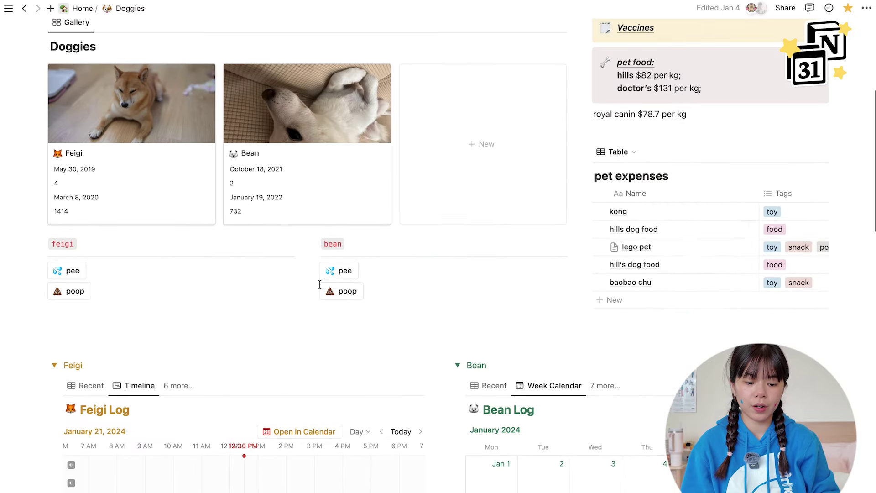
scroll(154, 223, down, 3)
scroll(96, 246, up, 3)
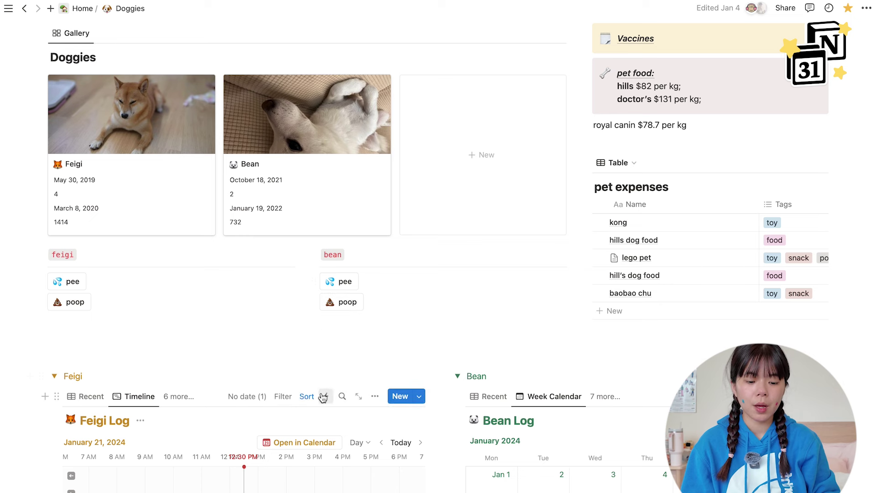
scroll(323, 396, up, 5)
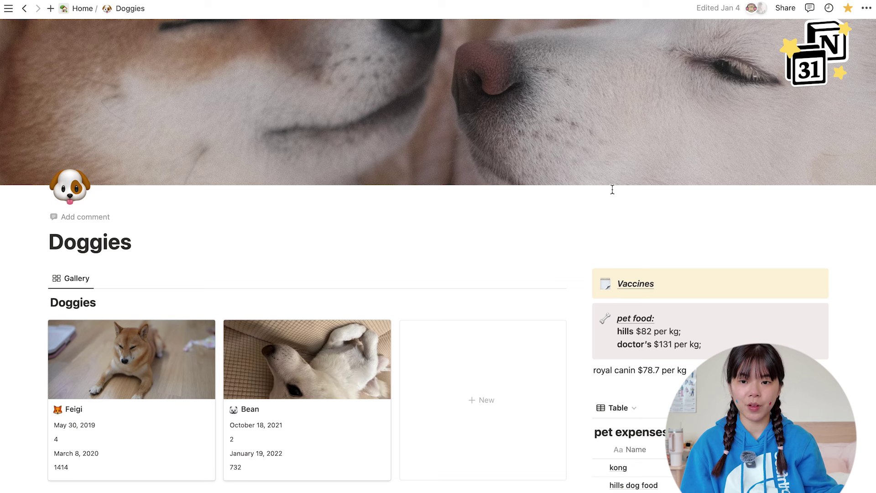
Search for "chores" to open the Chores page and look over its monthly calendar.
key(super+bracketleft)
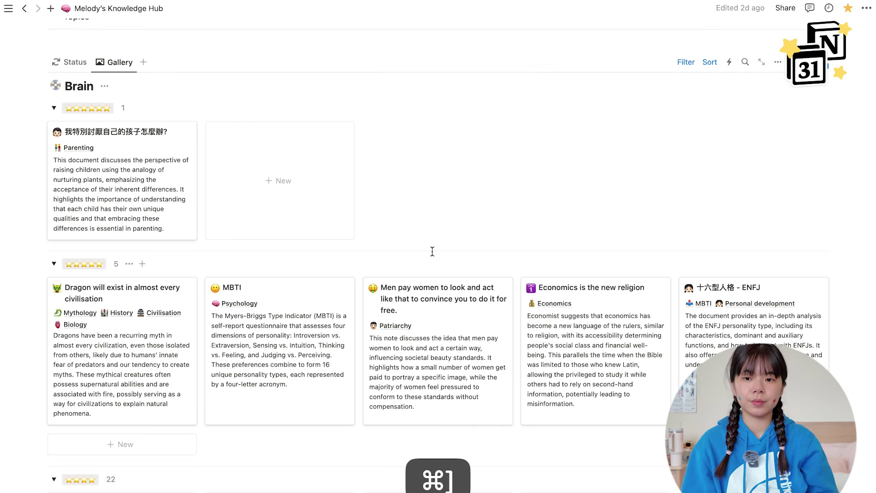
key(super+p)
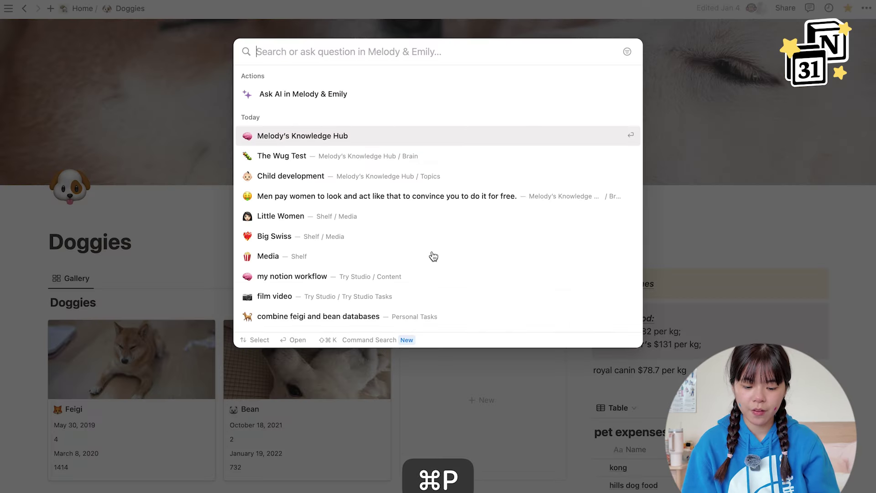
text(chores)
key(Return)
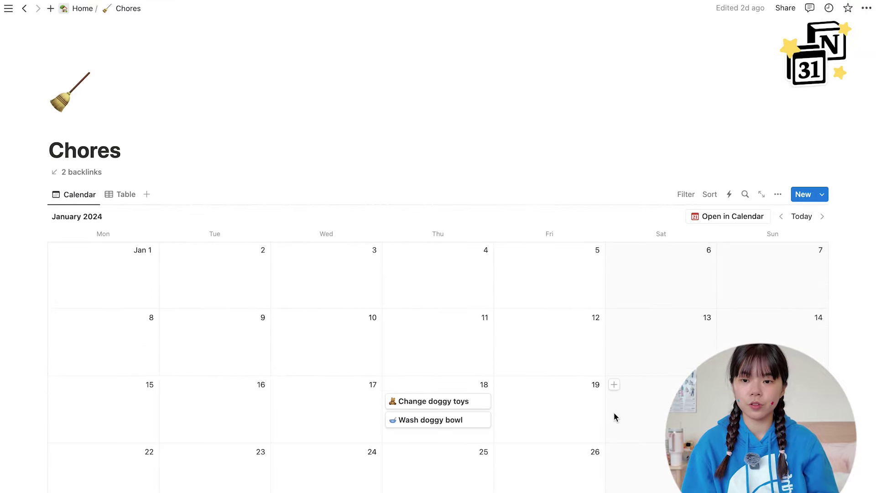
scroll(613, 413, down, 4)
scroll(614, 412, up, 2)
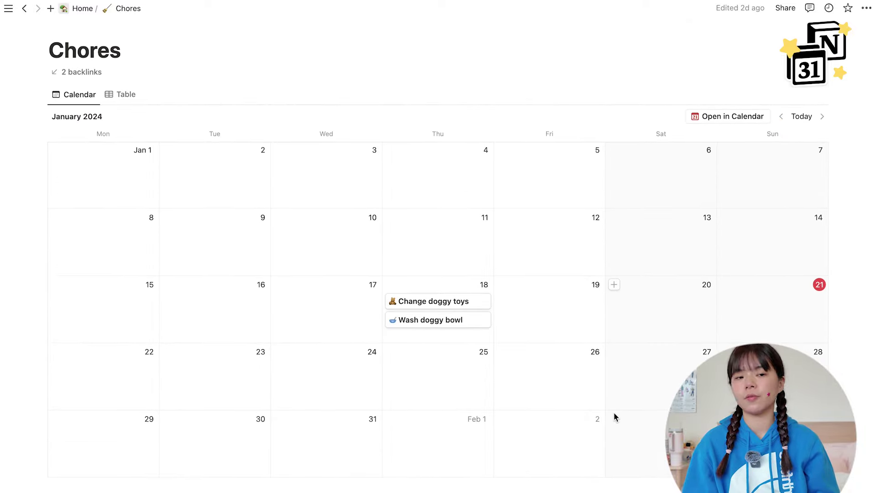
Search for "skin" and open the Skin Care Log page.
key(super+p)
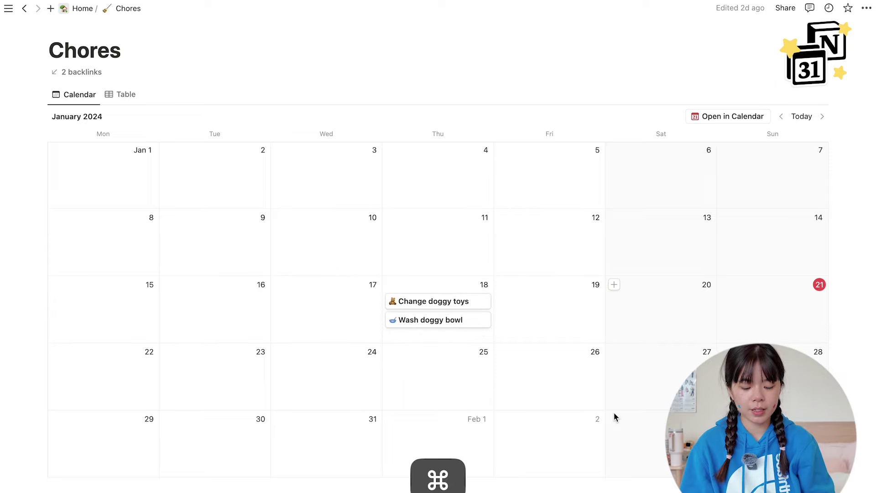
text(chorskin)
key(Return)
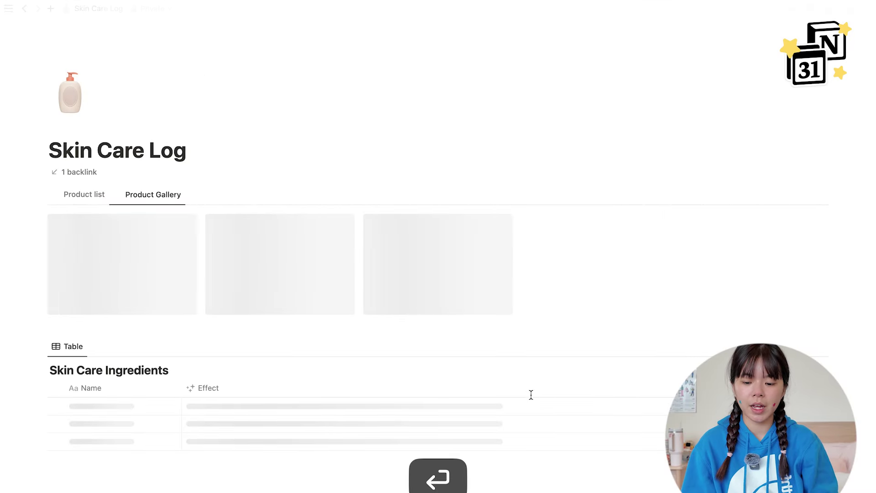
Check the Product list view, return to Product Gallery and browse the products and ingredients on the page.
scroll(479, 318, down, 2)
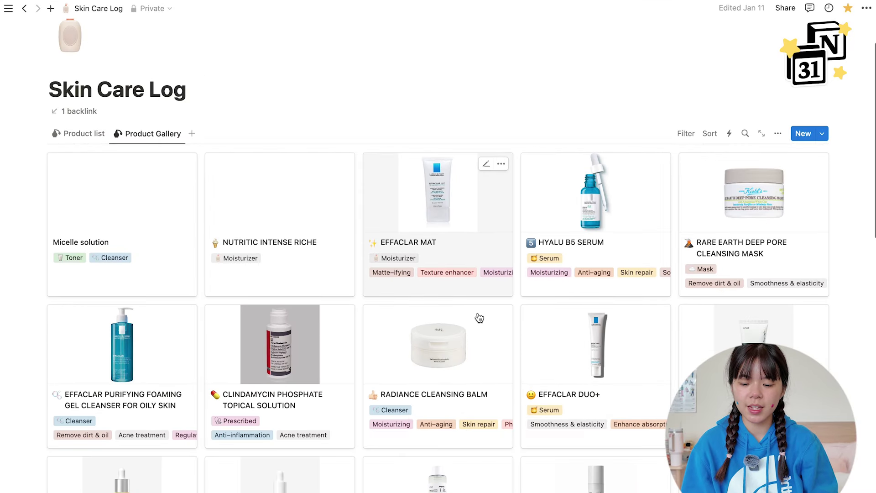
click(79, 135)
click(121, 135)
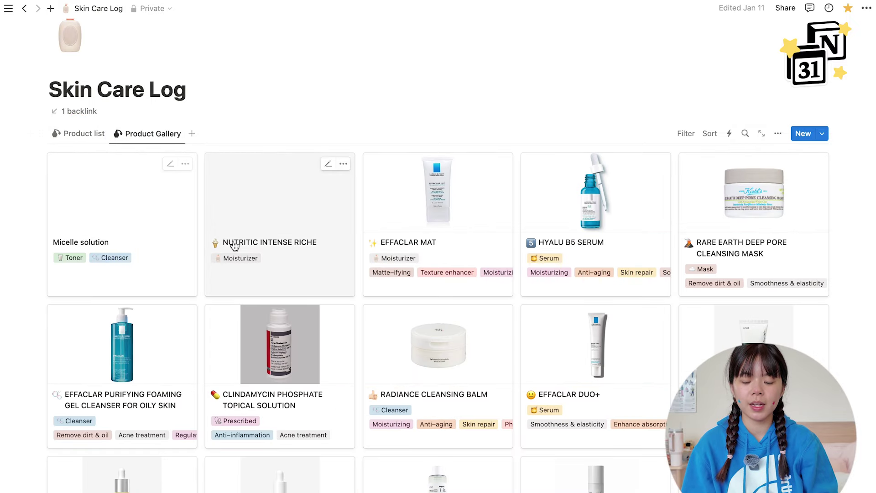
scroll(233, 241, down, 9)
scroll(233, 241, up, 8)
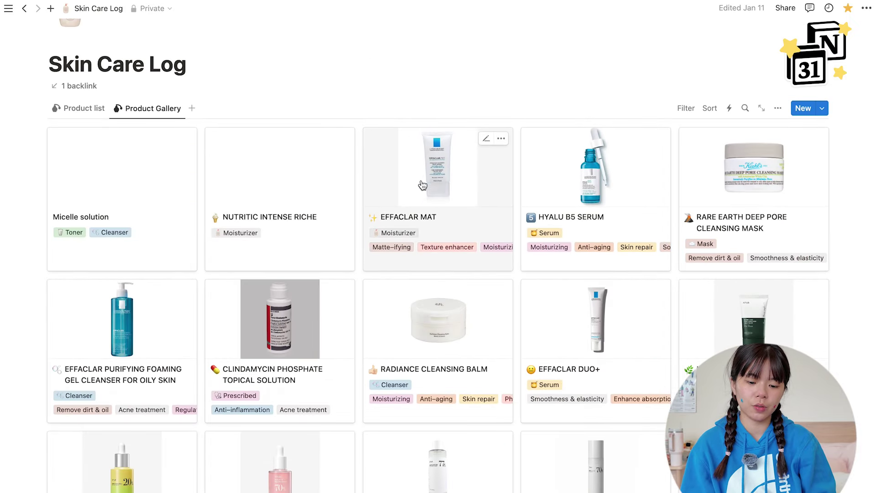
Open the EFFACLAR MAT product and examine its properties, including the extra ones.
click(445, 222)
click(295, 339)
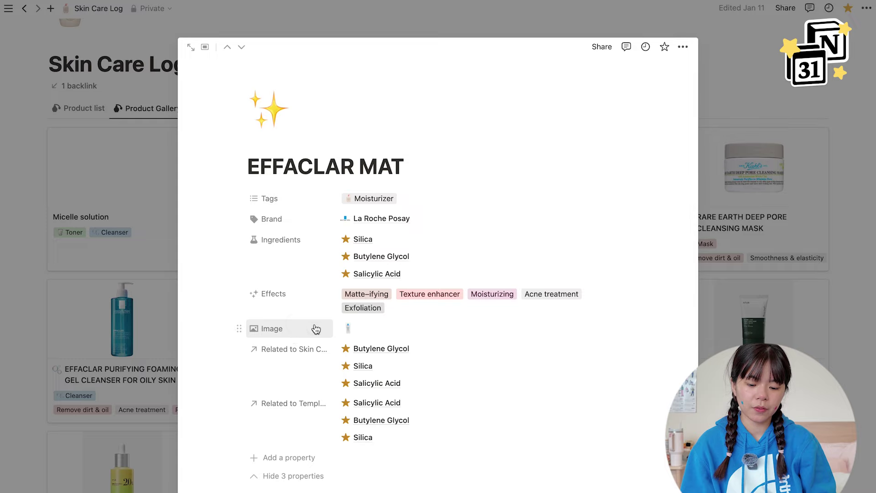
click(296, 335)
click(293, 335)
Visit the Homepage to see the skin care products on today's entry, return to the Skin Care Log and close EFFACLAR MAT.
key(super+p)
text(home)
key(Return)
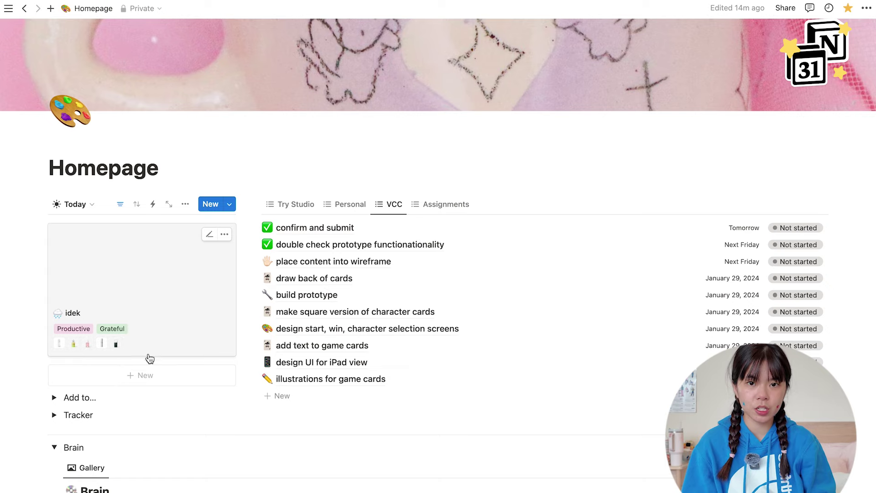
key(super+bracketleft)
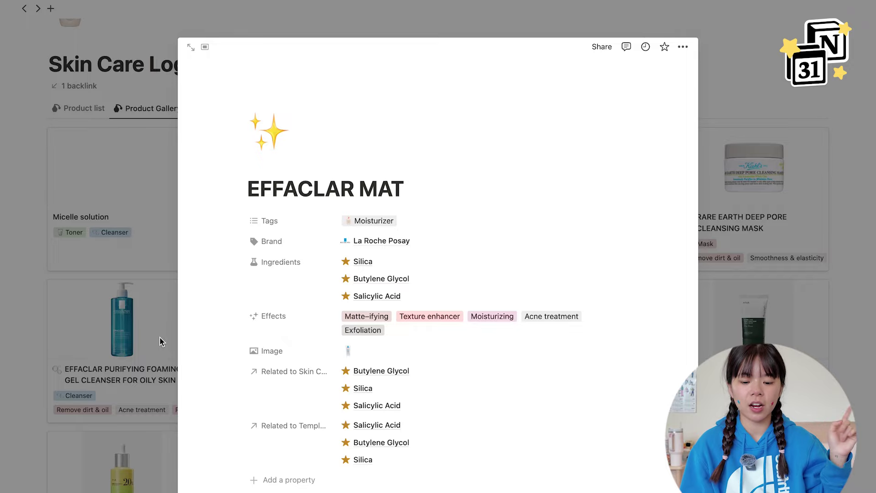
click(89, 172)
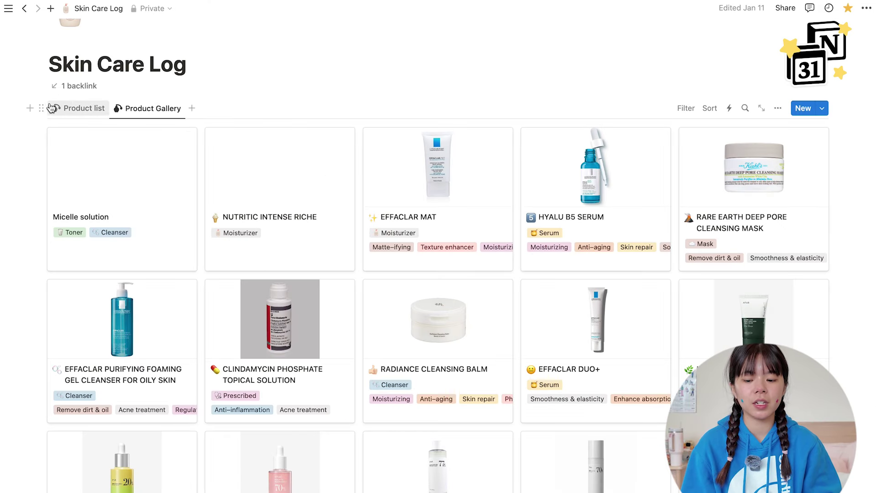
Browse the product gallery cards to compare their images, tags and effects.
scroll(180, 205, down, 3)
scroll(168, 129, up, 3)
scroll(583, 161, down, 3)
scroll(587, 159, up, 2)
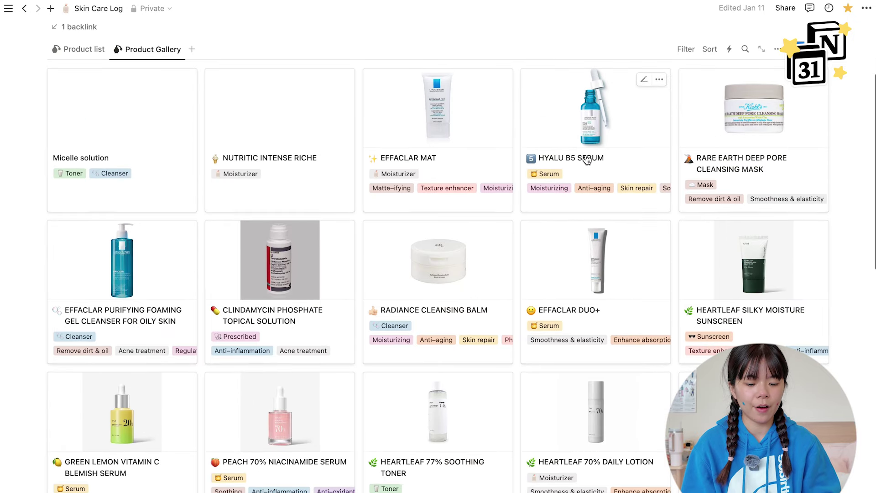
scroll(587, 160, up, 1)
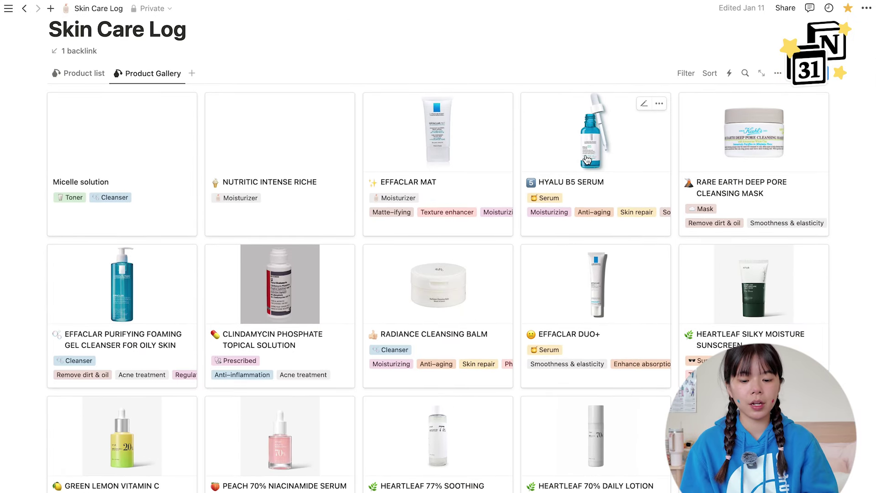
scroll(288, 303, down, 1)
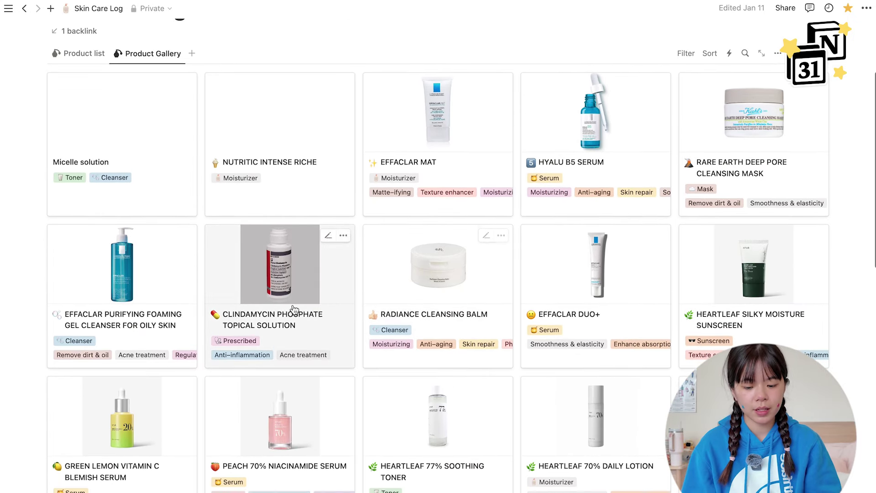
Open RARE EARTH DEEP PORE CLEANSING MASK, check its Tags options without changing them, and hide the three extra properties.
click(785, 120)
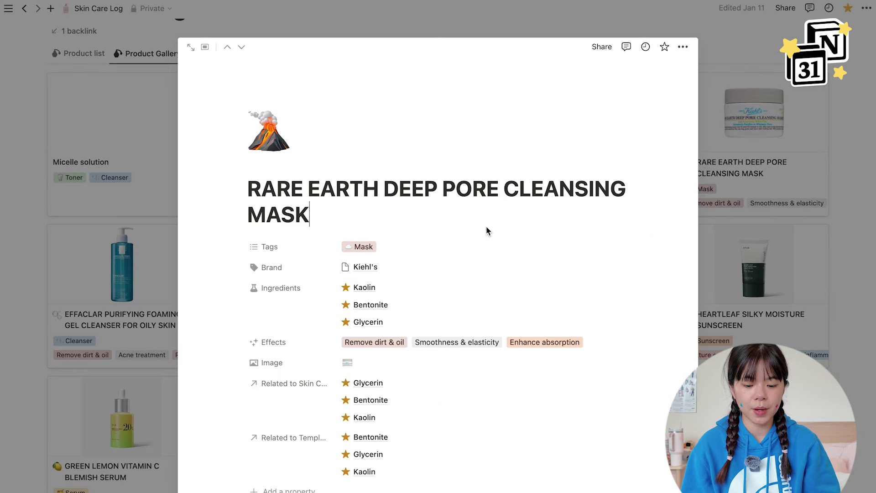
scroll(486, 228, down, 3)
click(416, 170)
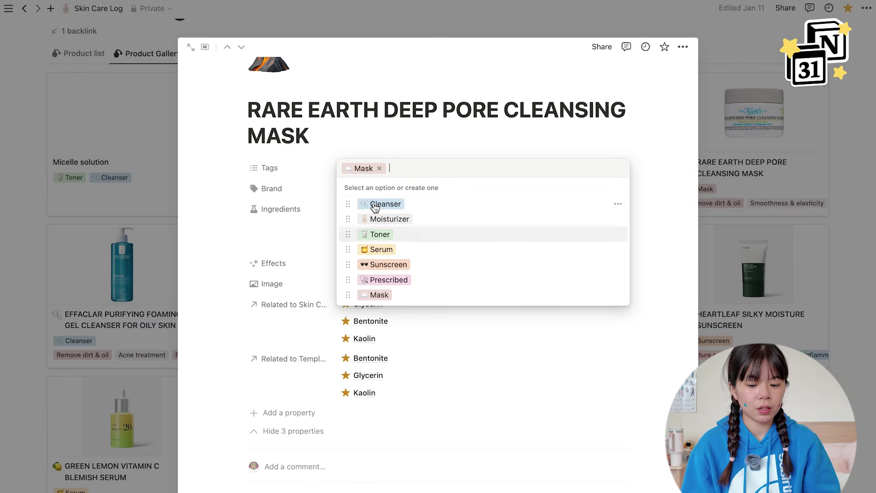
key(Escape)
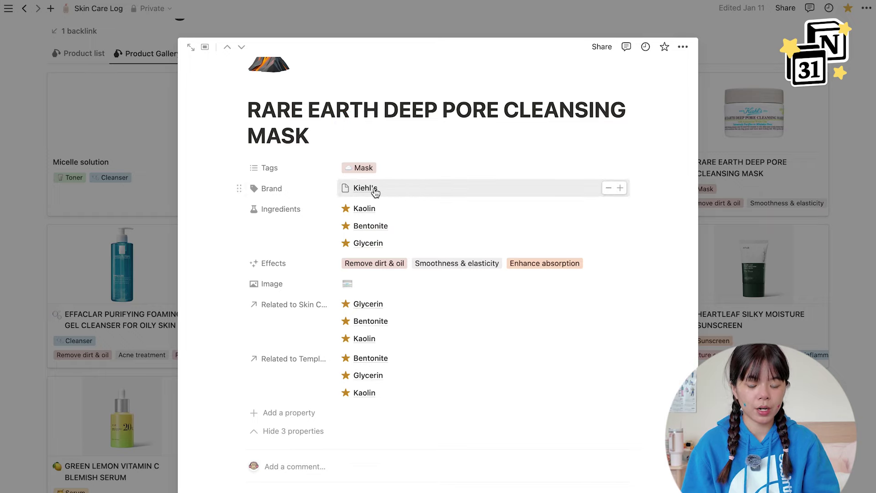
scroll(375, 191, down, 1)
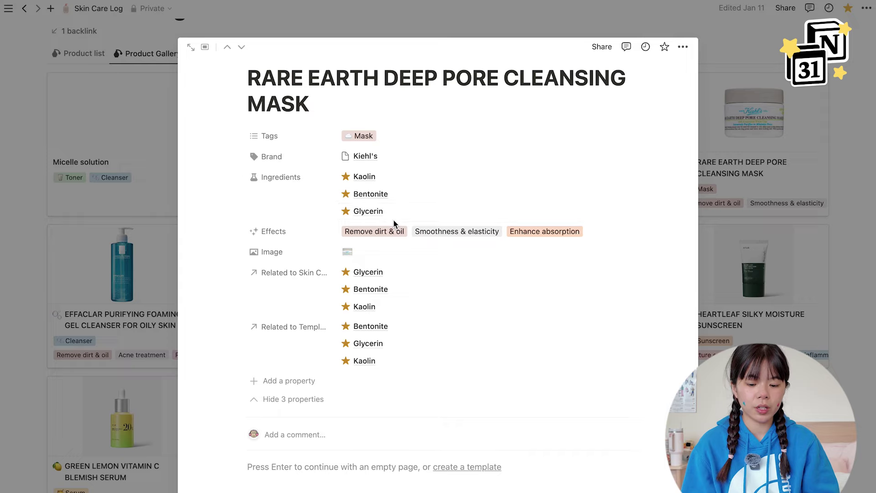
click(292, 399)
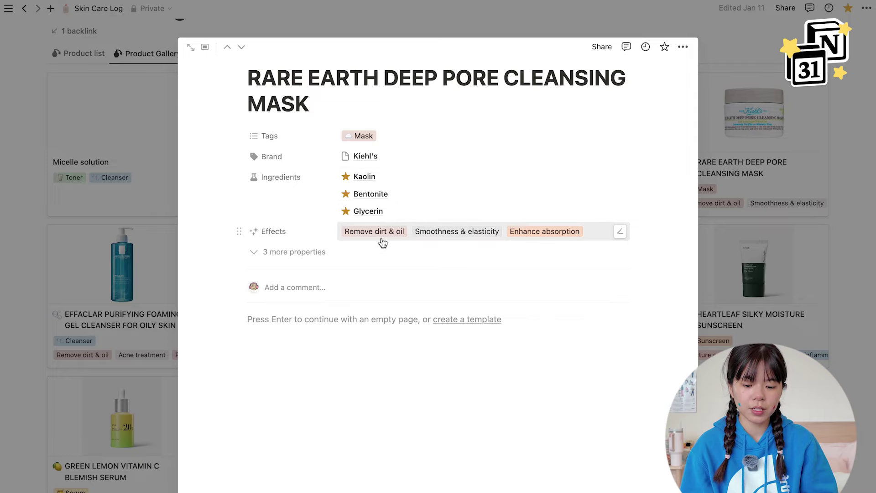
Open the mask's Glycerin ingredient, examine its Effect and related products, and hide the three extra properties.
click(368, 211)
click(294, 241)
scroll(303, 319, down, 3)
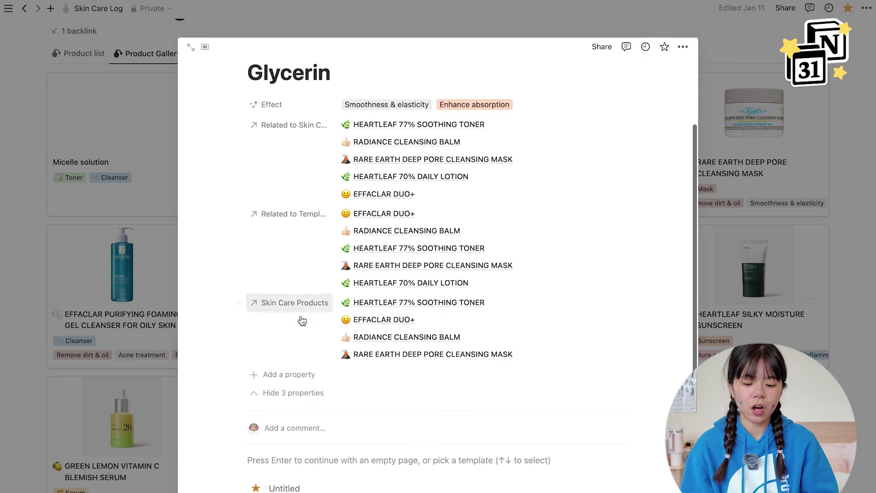
click(292, 391)
scroll(289, 427, up, 3)
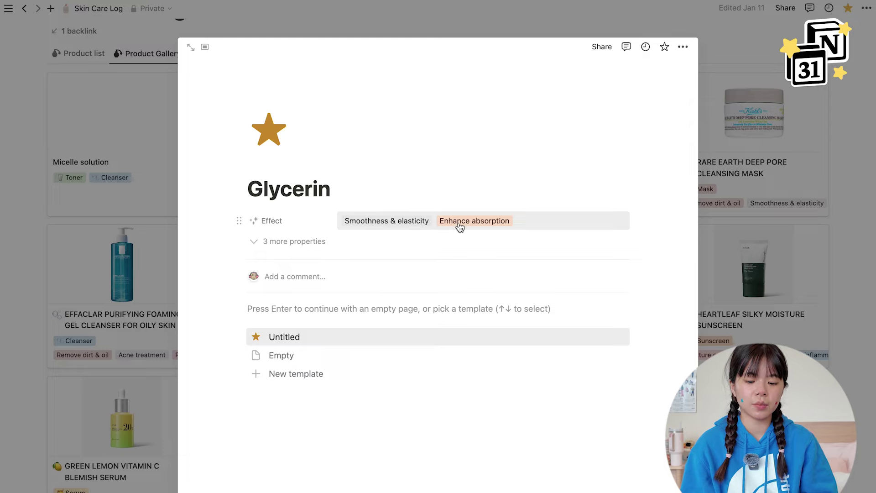
Go back to the mask and check the Effect of the Kaolin and Bentonite ingredients, returning to the mask each time.
key(super+bracketleft)
click(368, 287)
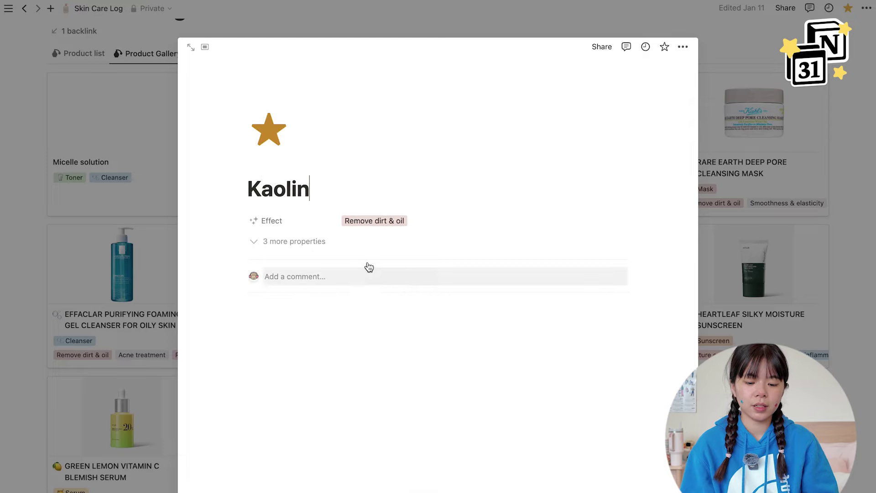
key(super+bracketleft)
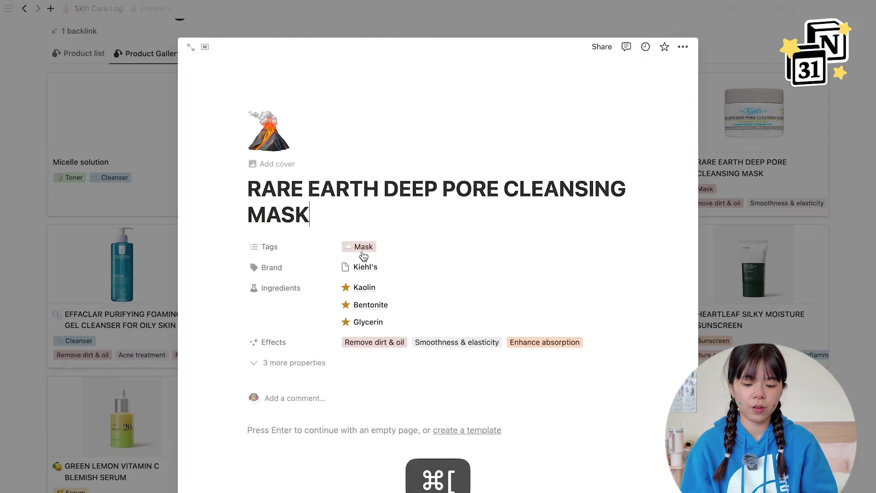
click(370, 306)
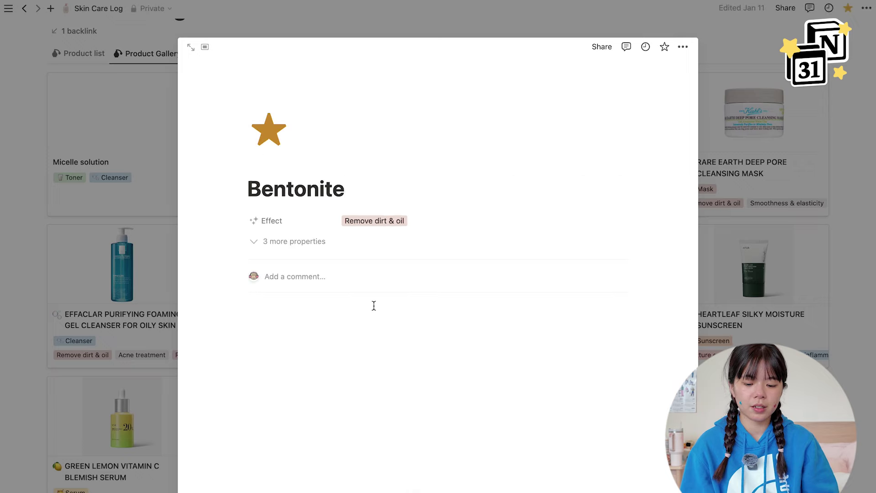
key(super+bracketleft)
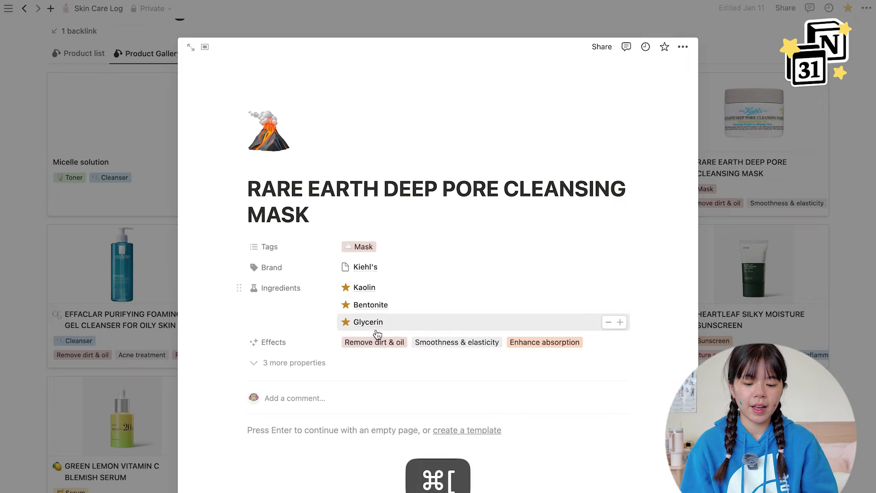
Examine the rollup settings of the mask's Effects property, including Relation, Property and Calculate, and close them.
click(292, 349)
click(293, 378)
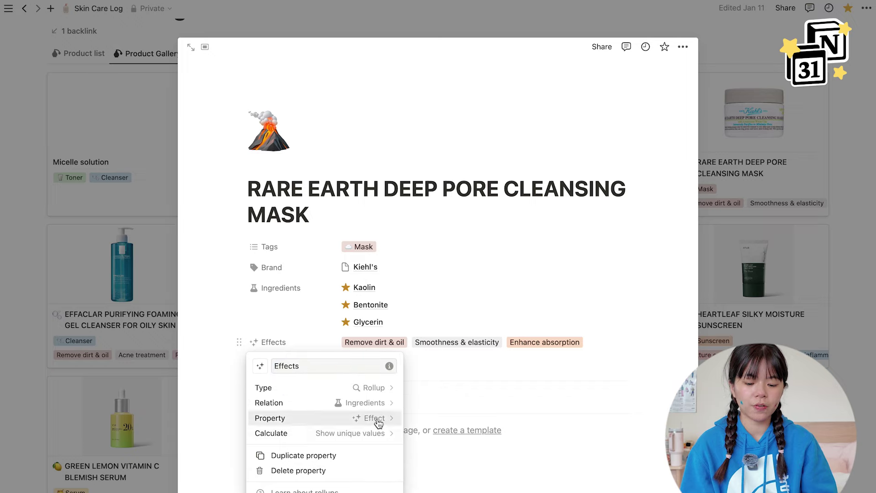
click(427, 330)
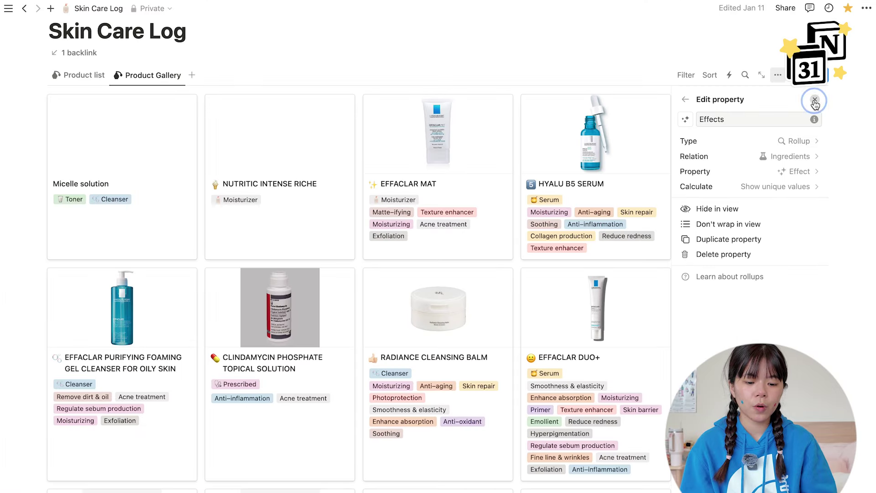
Close the Effects property settings, open the EFFACLAR DUO+ card, examine its Ingredients and Effects, and close it.
click(814, 101)
scroll(506, 245, down, 5)
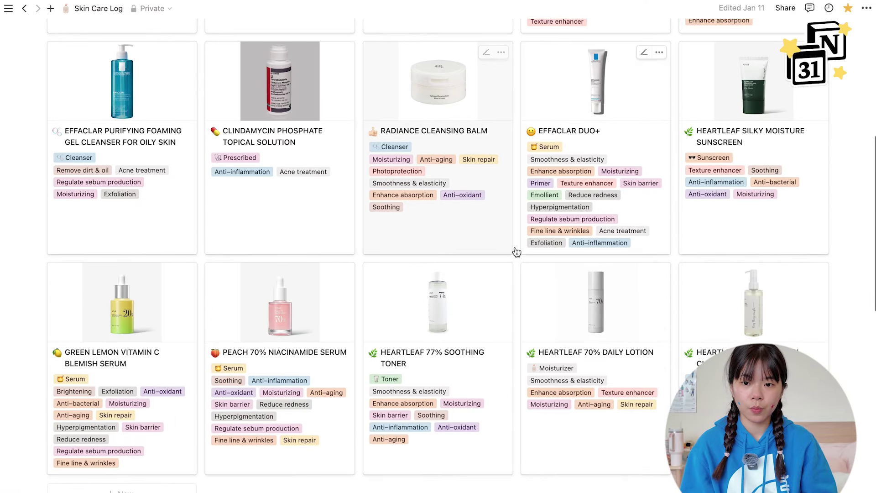
scroll(506, 245, up, 3)
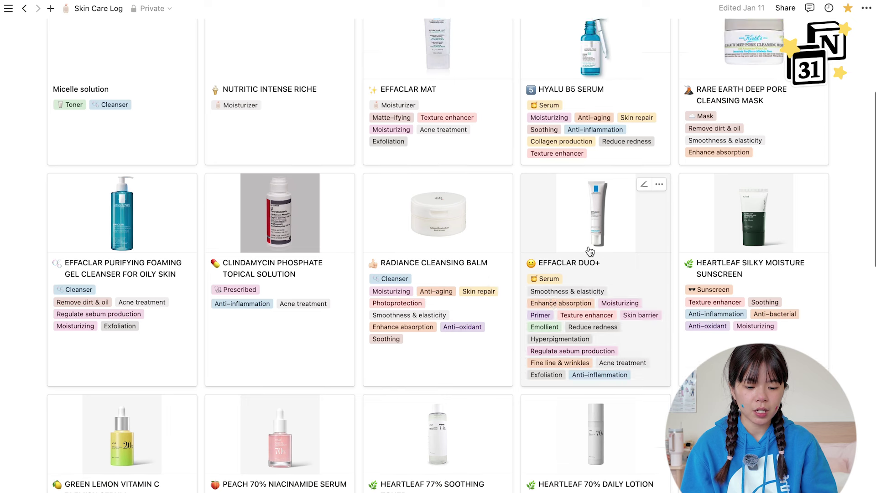
click(600, 206)
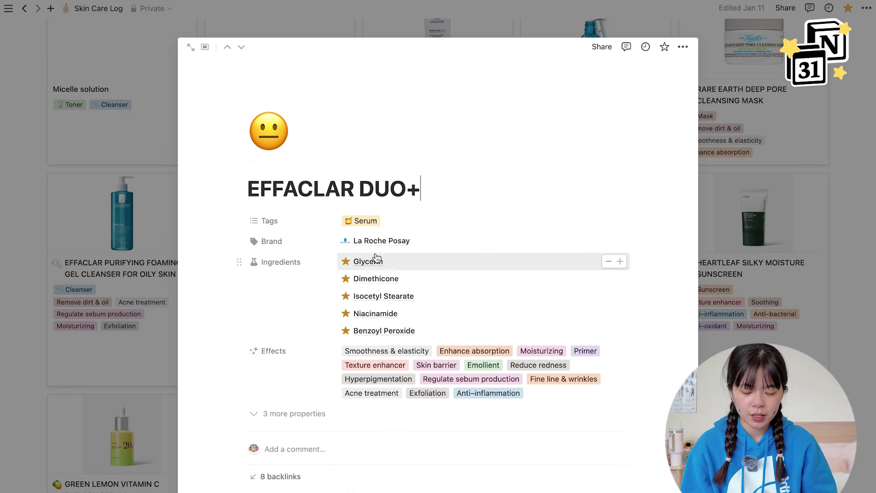
scroll(394, 329, down, 2)
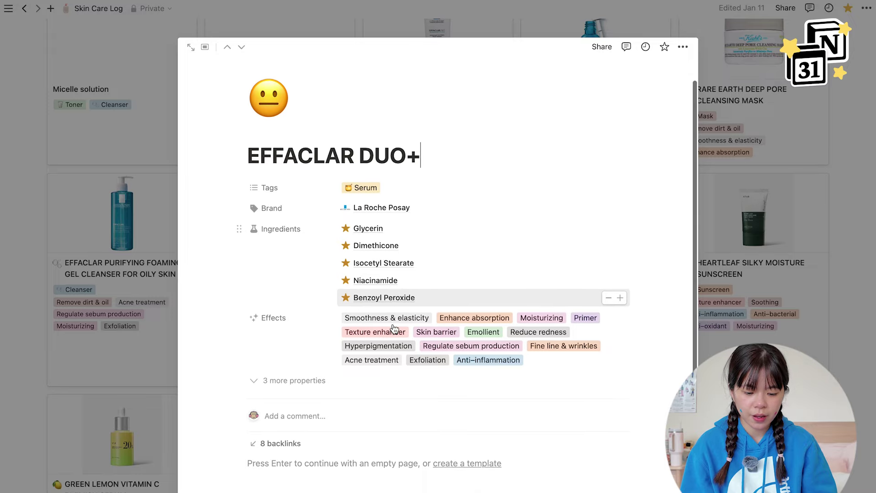
scroll(394, 329, down, 2)
key(Escape)
Compare the Effects across the Product Gallery, check the ingredients of GREEN LEMON VITAMIN C BLEMISH SERUM, and close its page.
scroll(243, 193, down, 3)
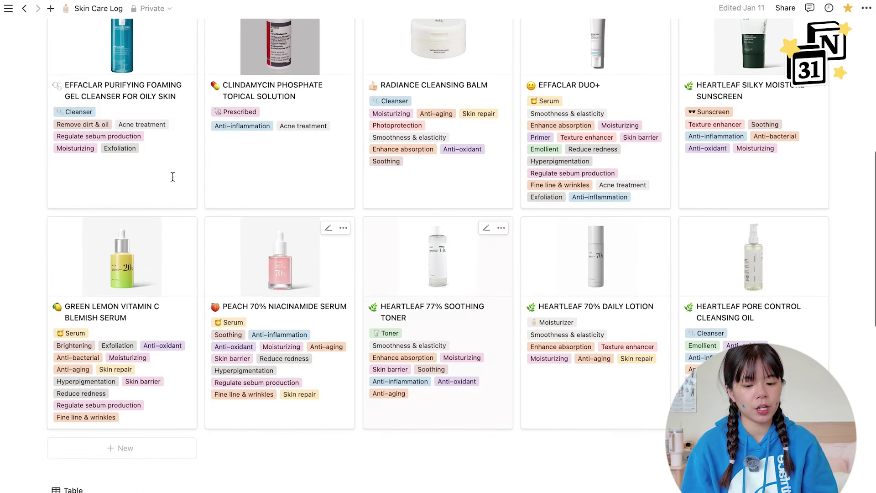
scroll(479, 391, up, 5)
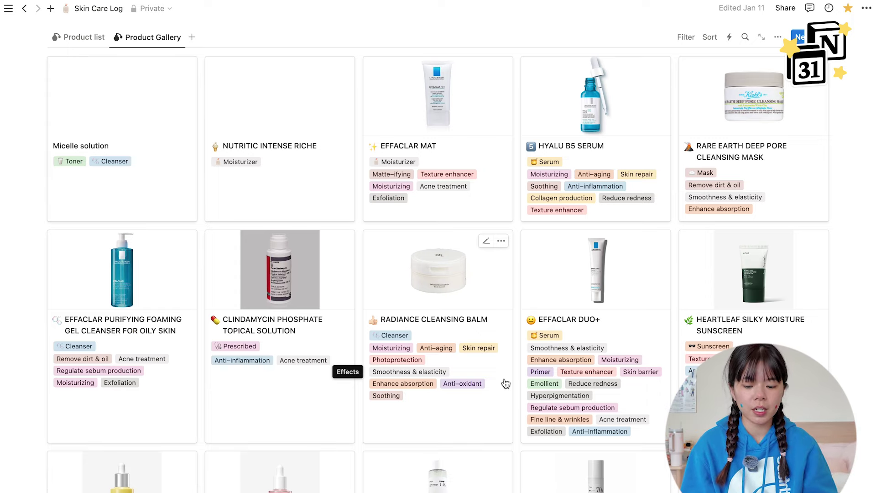
scroll(244, 367, down, 5)
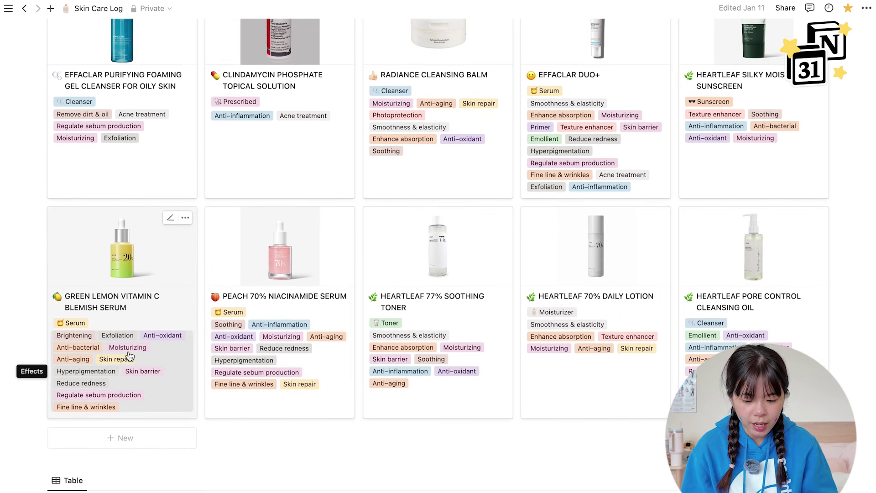
click(155, 283)
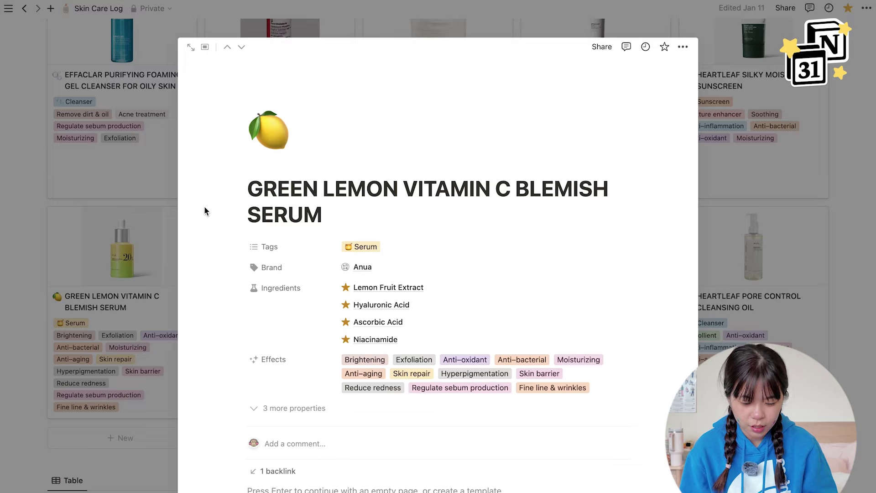
click(30, 215)
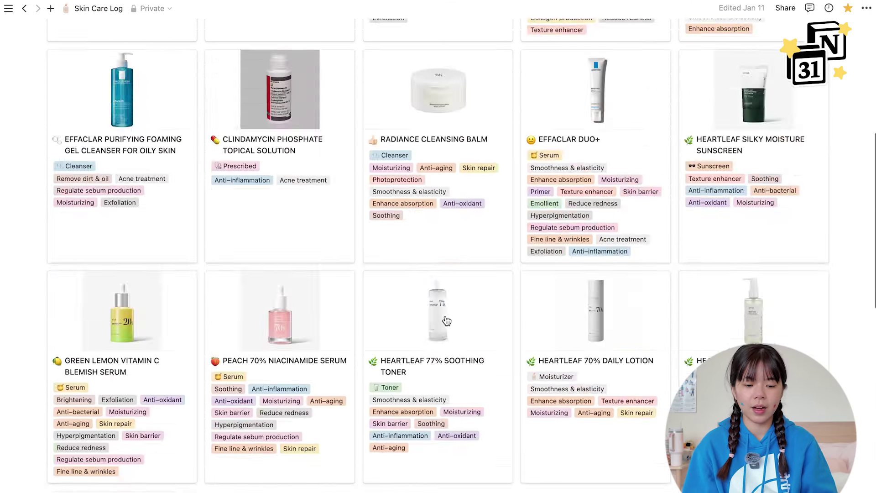
Go to the Homepage and open today's journal entry "idek" to view its Morning skin care products.
scroll(446, 321, up, 7)
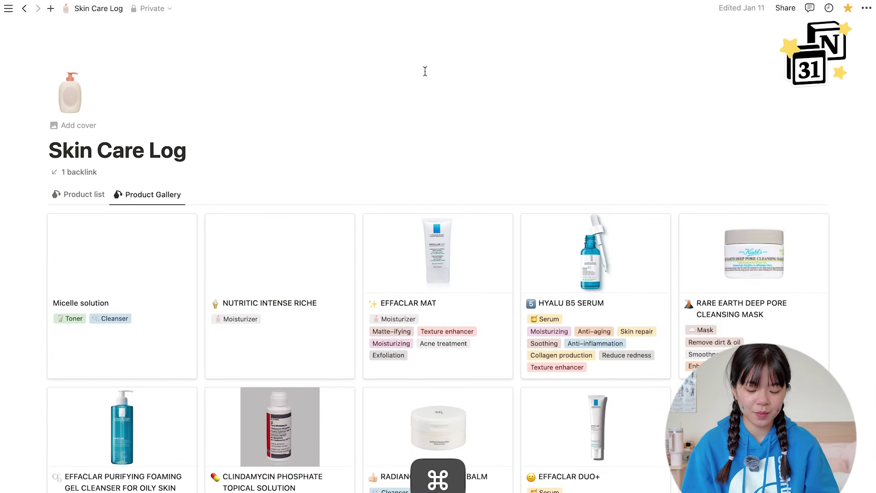
key(super+p)
text(ho)
key(Return)
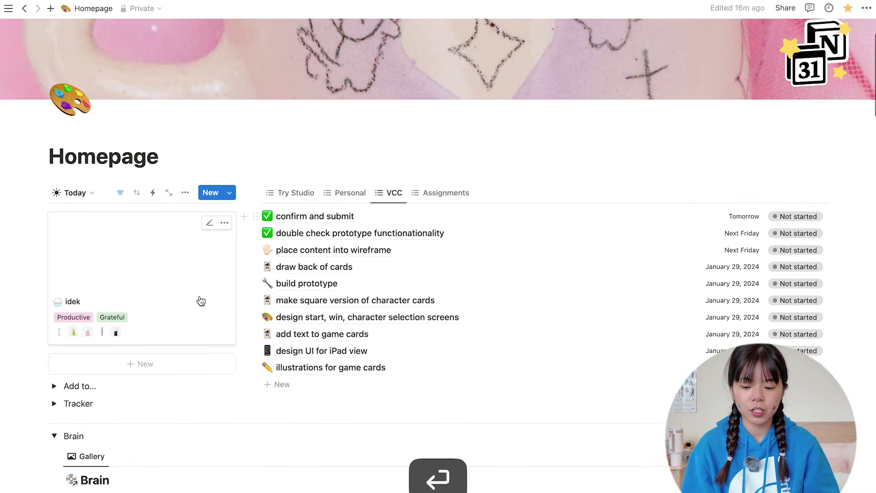
click(152, 211)
scroll(559, 237, down, 10)
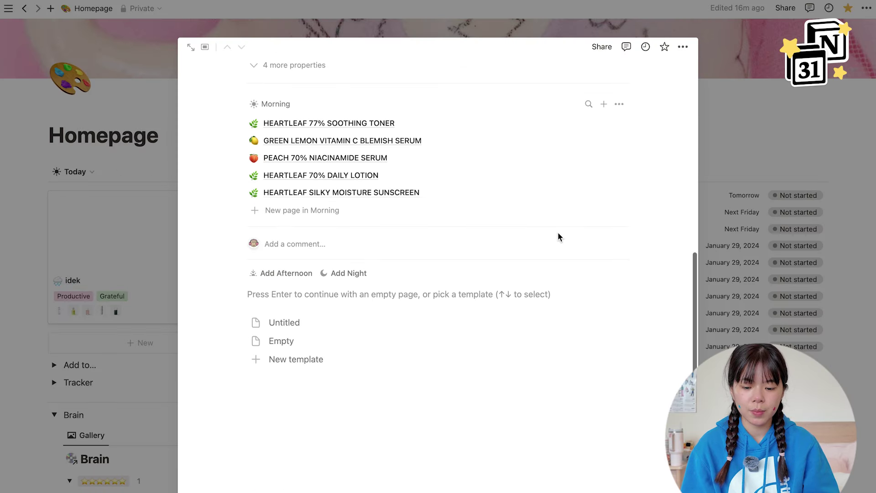
Browse the Skin Care Products available for the entry's Afternoon relation without linking any, and return to the entry's main properties.
click(286, 273)
scroll(322, 411, down, 3)
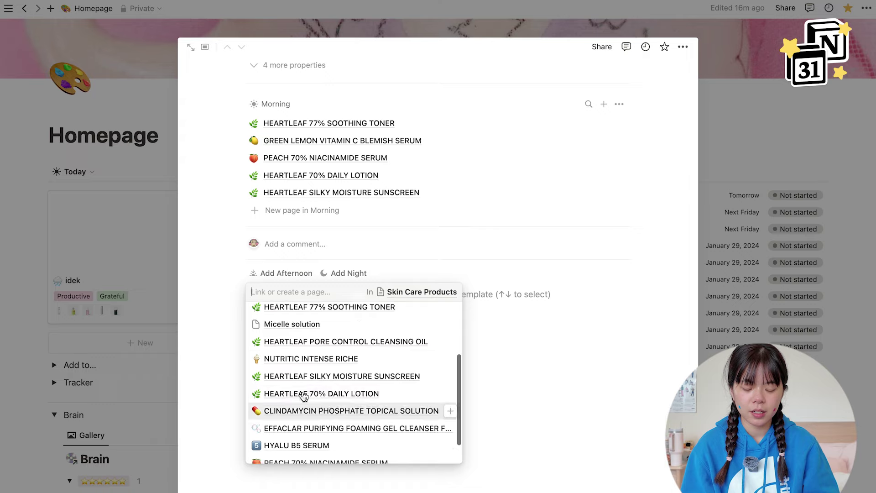
click(428, 198)
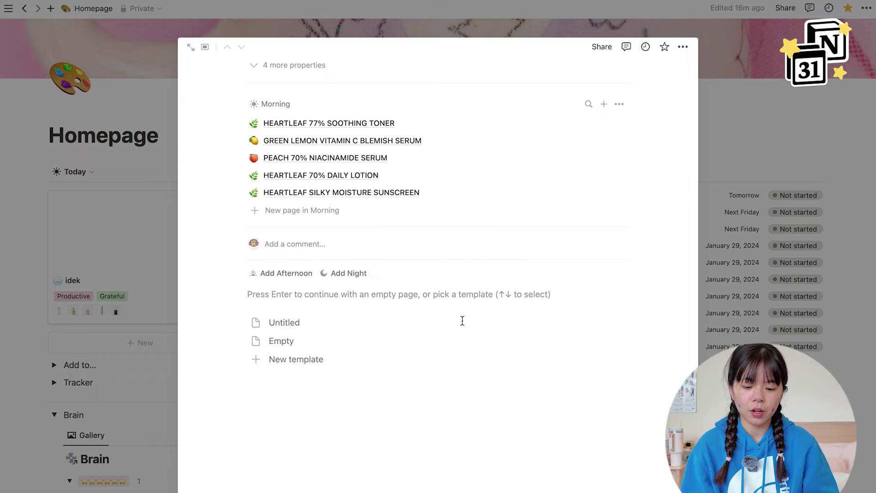
scroll(462, 321, up, 8)
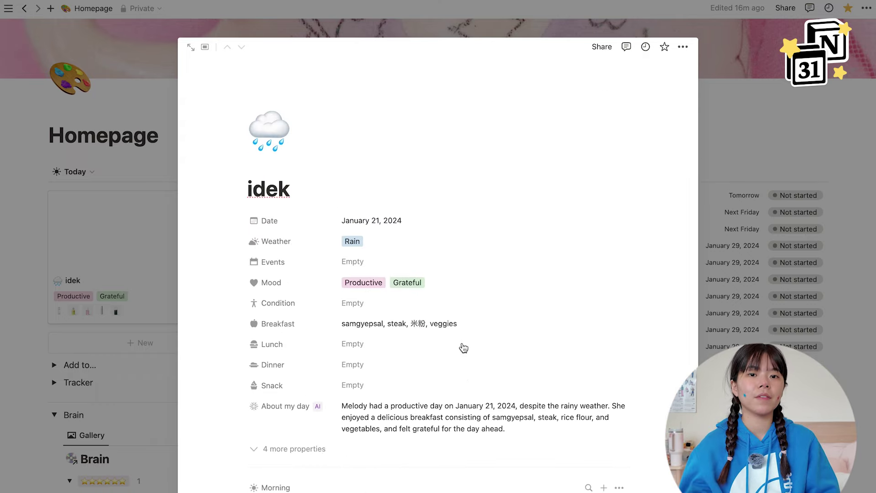